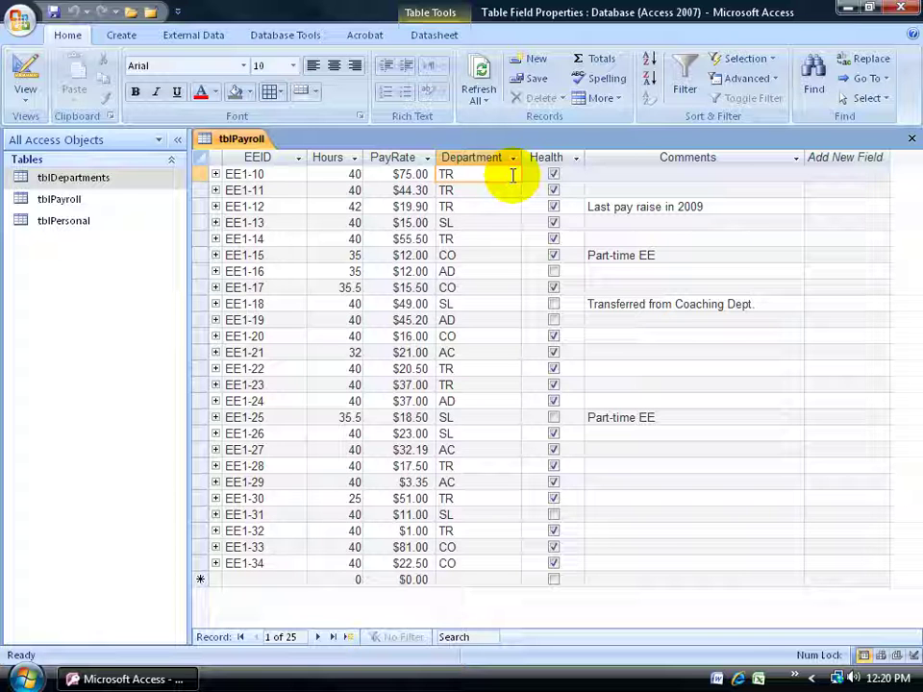
Step: Open tblDepartments and compare its department codes and names with tblPayroll's Department values
double_click(100, 181)
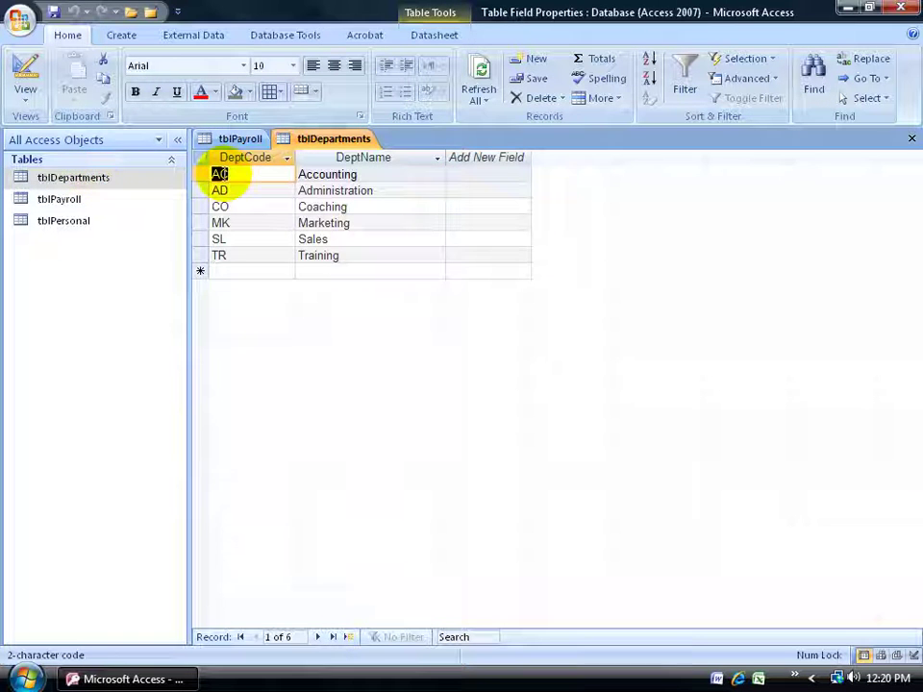
left_click(231, 174)
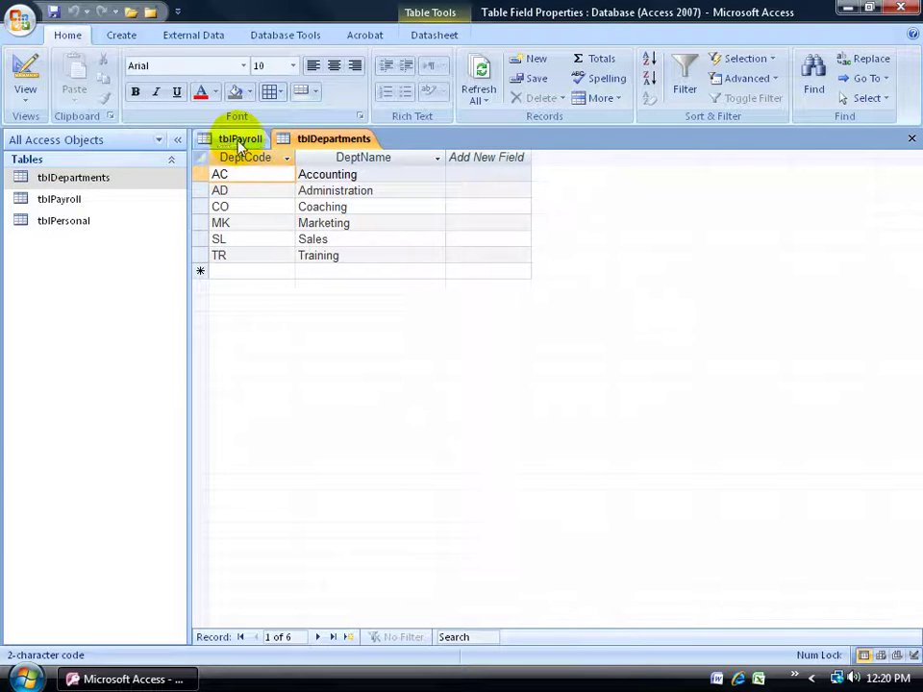
left_click(238, 137)
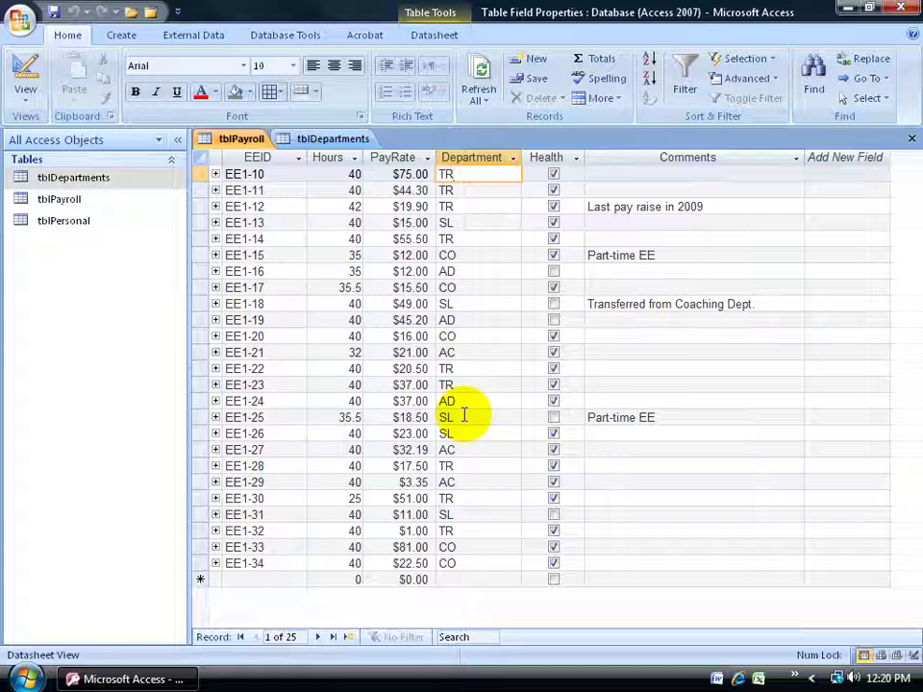
left_click(469, 449)
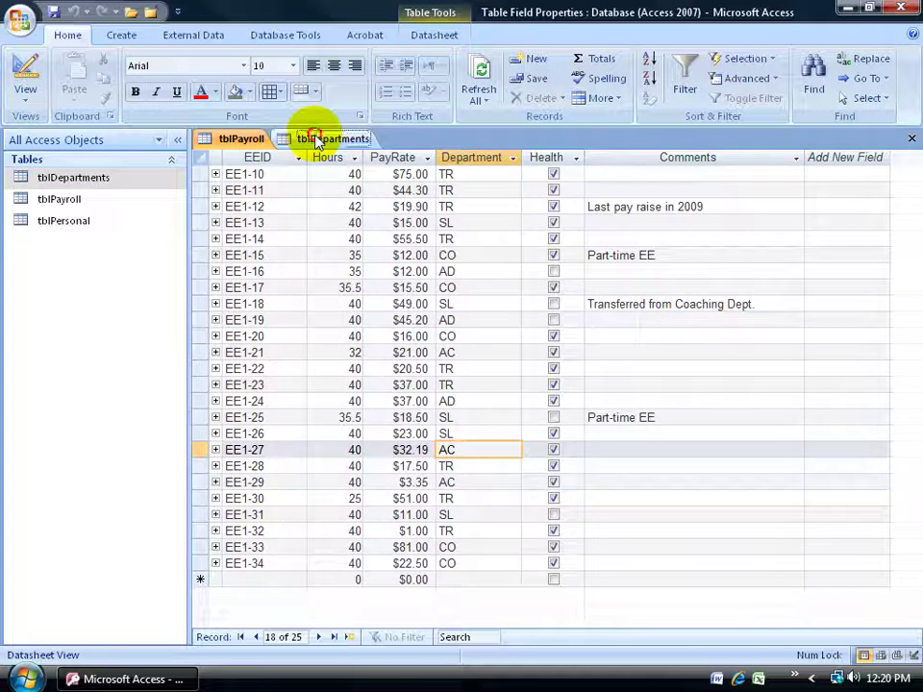
left_click(317, 137)
left_click(350, 176)
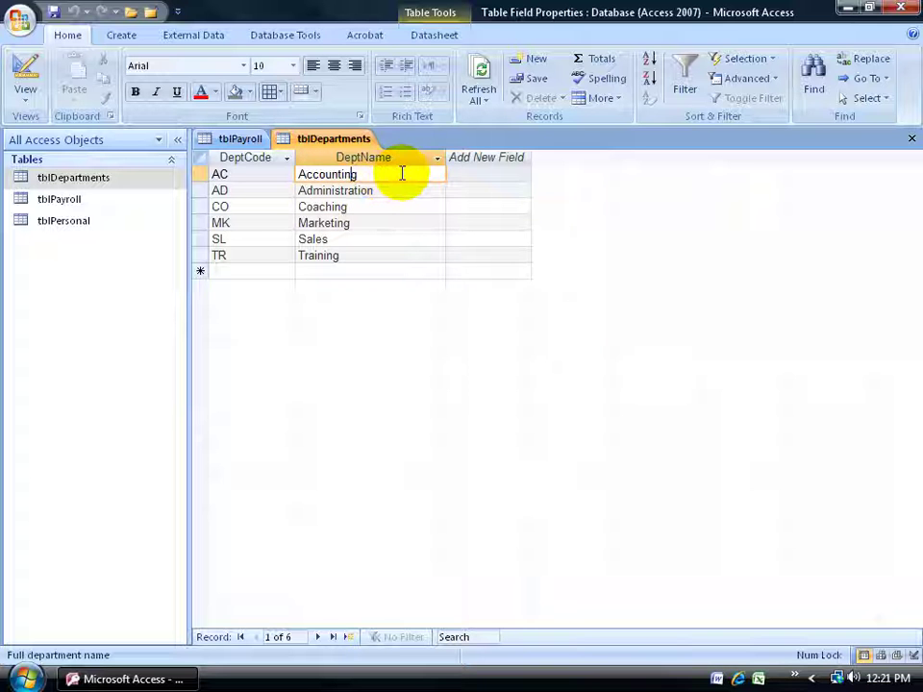
left_click(233, 139)
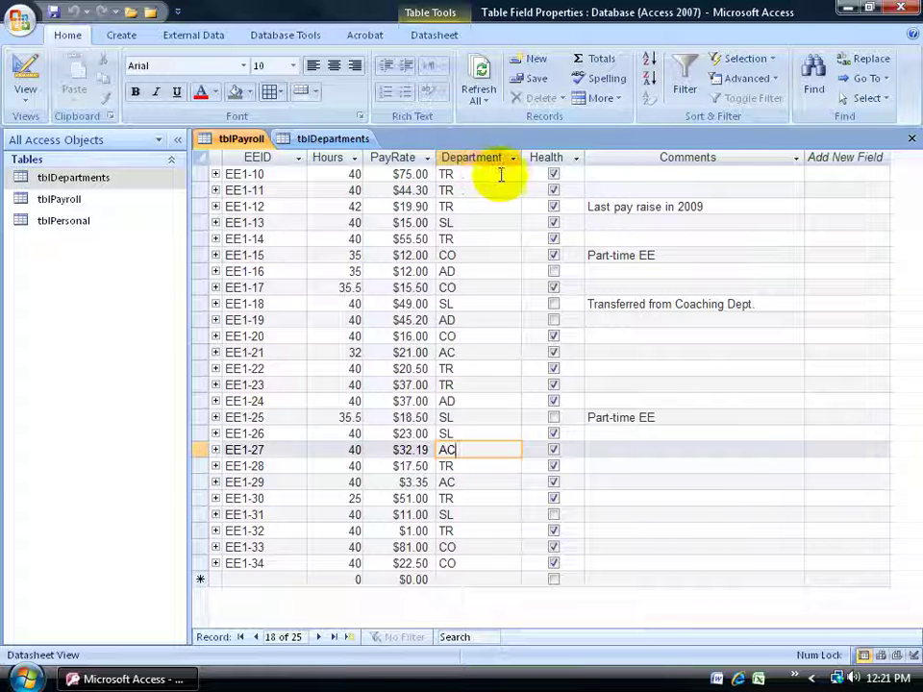
left_click(493, 174)
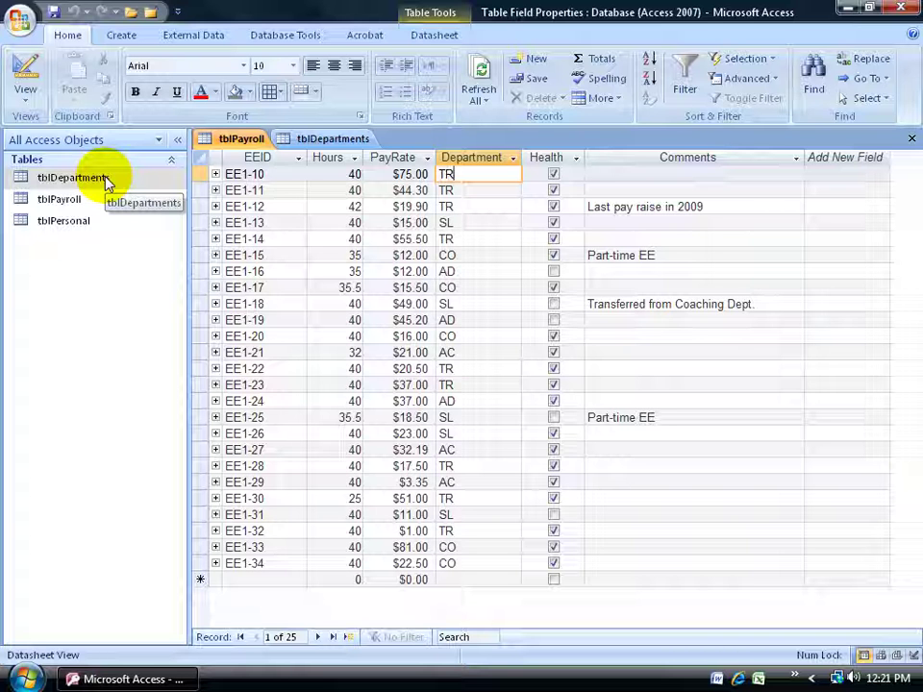
Step: Switch tblPayroll to Design View and close the tblDepartments table
left_click(24, 82)
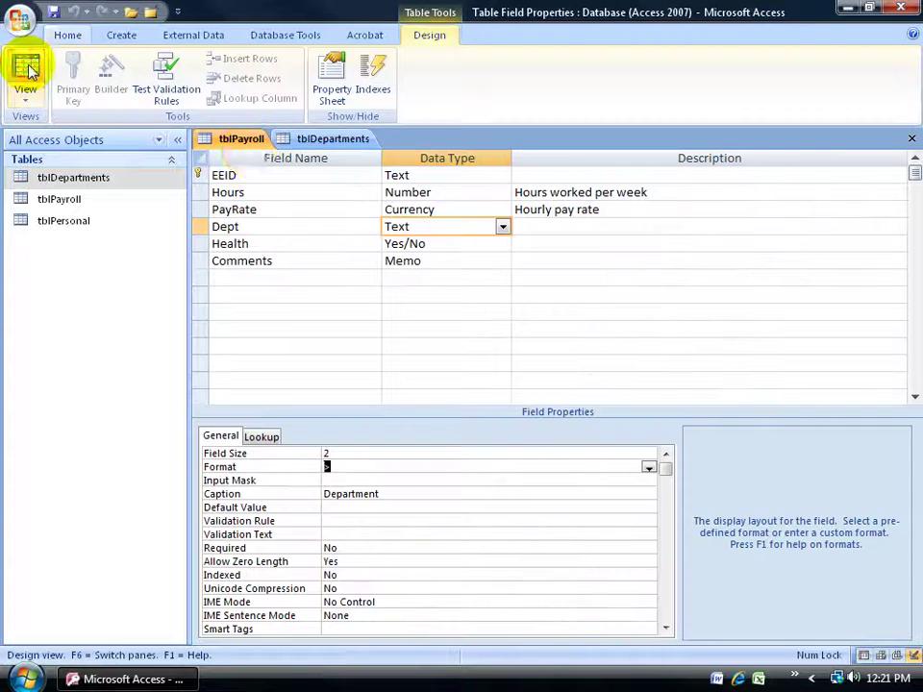
right_click(320, 142)
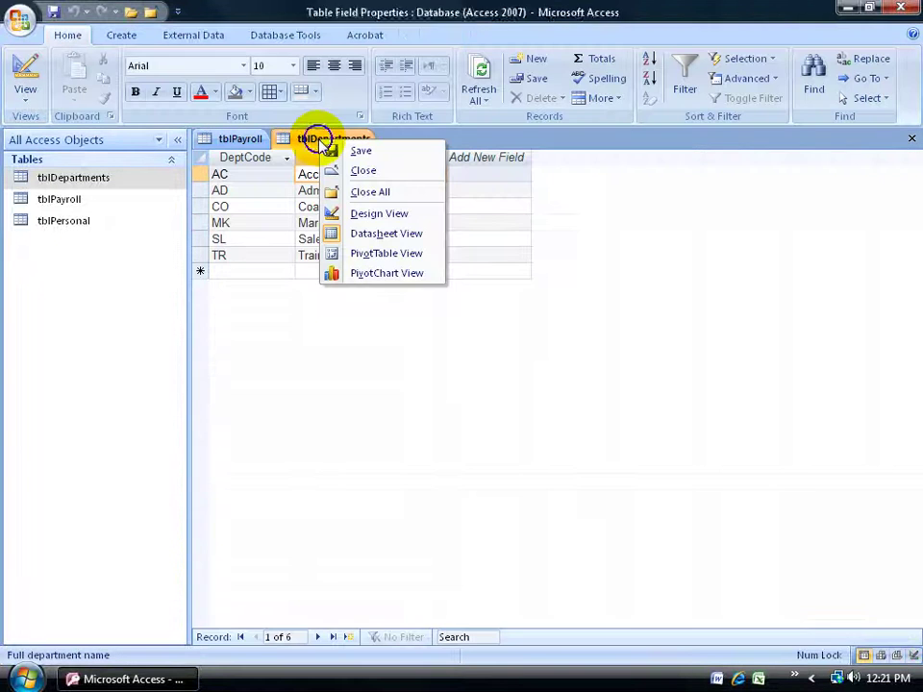
left_click(358, 170)
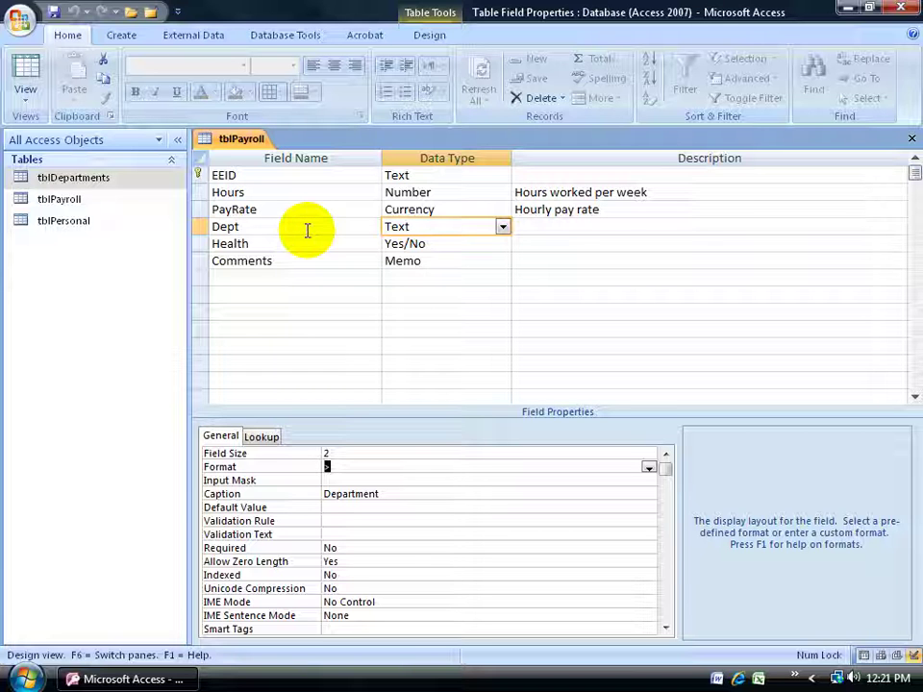
Step: Choose Lookup Wizard as the data type for the Dept field
left_click(412, 227)
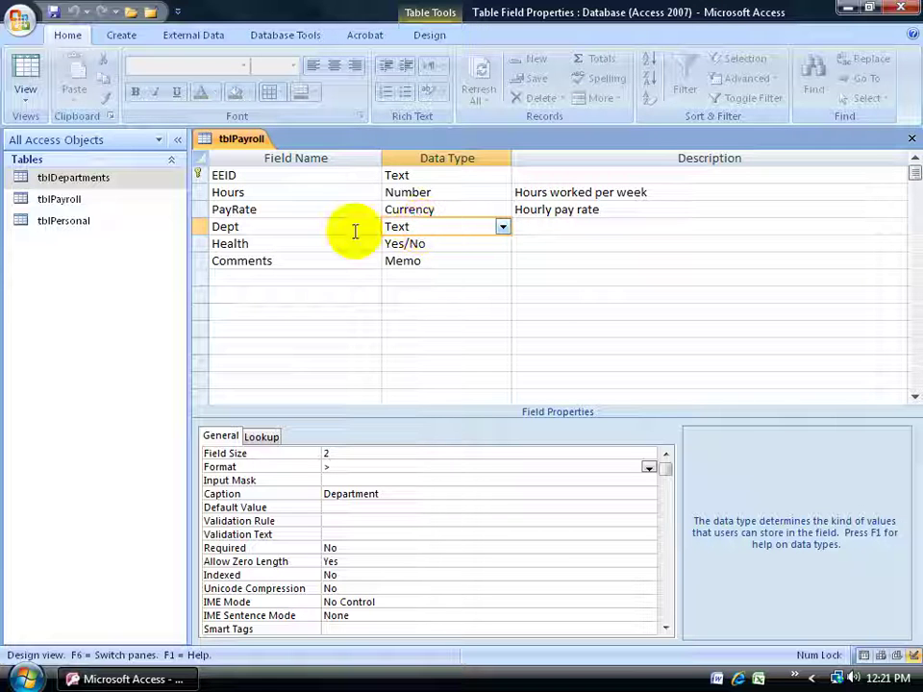
left_click(502, 227)
left_click(480, 415)
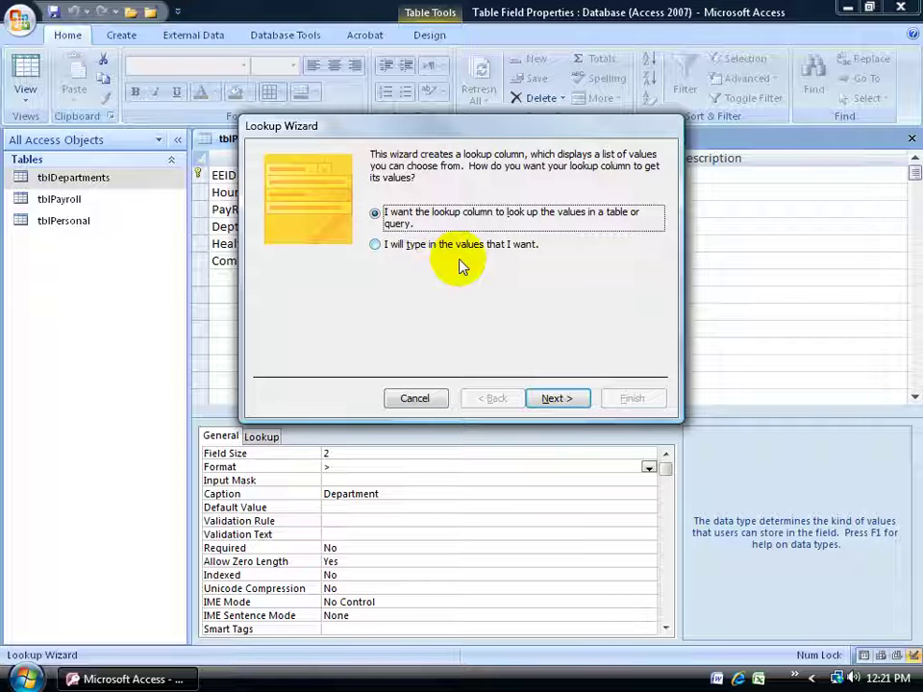
Step: Try typed-in values, entering Accounting in Col1, then return to the wizard's first question
left_click(375, 245)
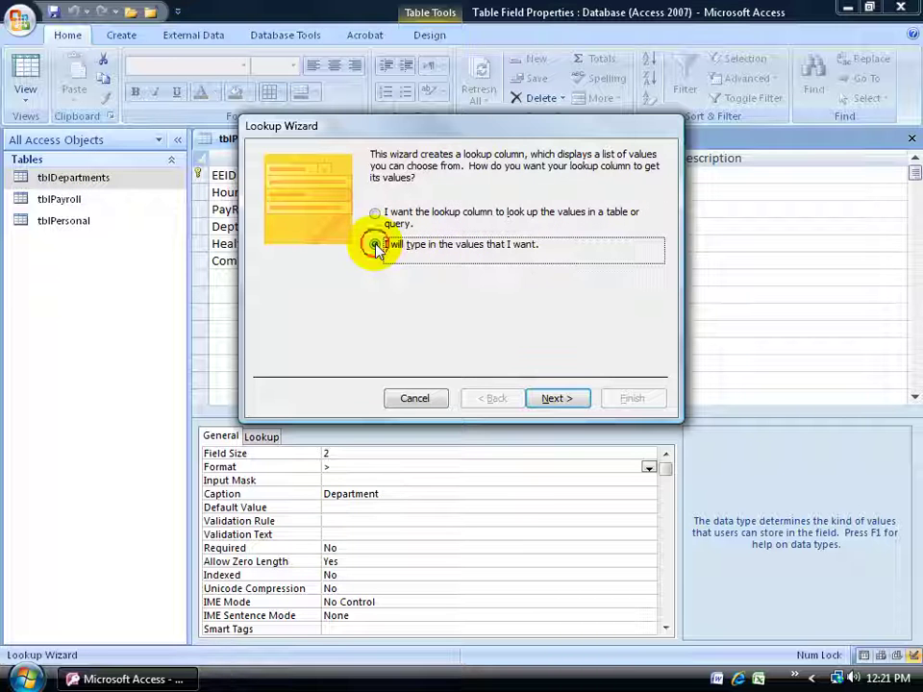
left_click(555, 398)
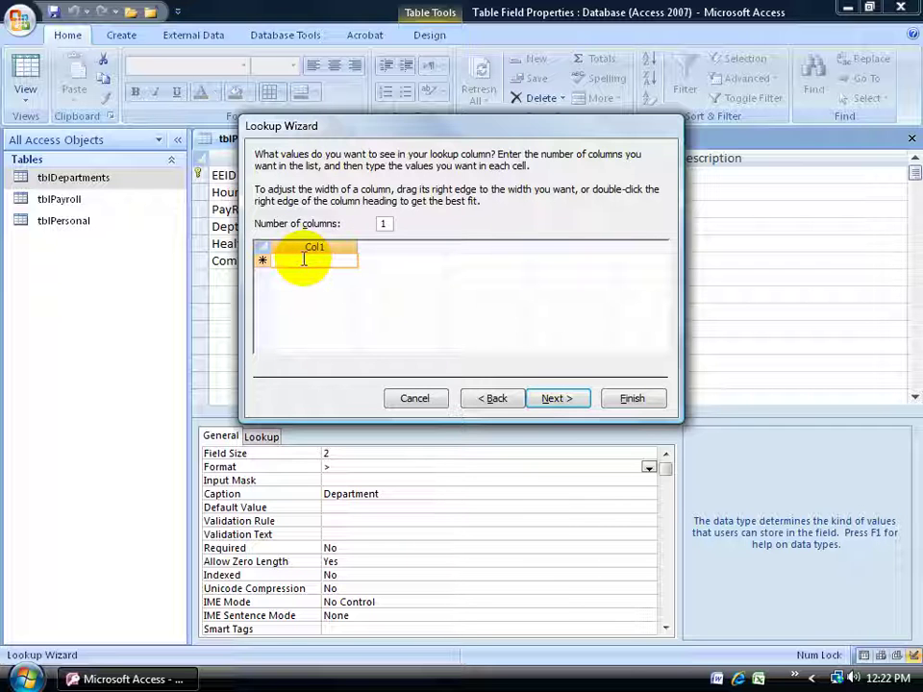
type("Accounting")
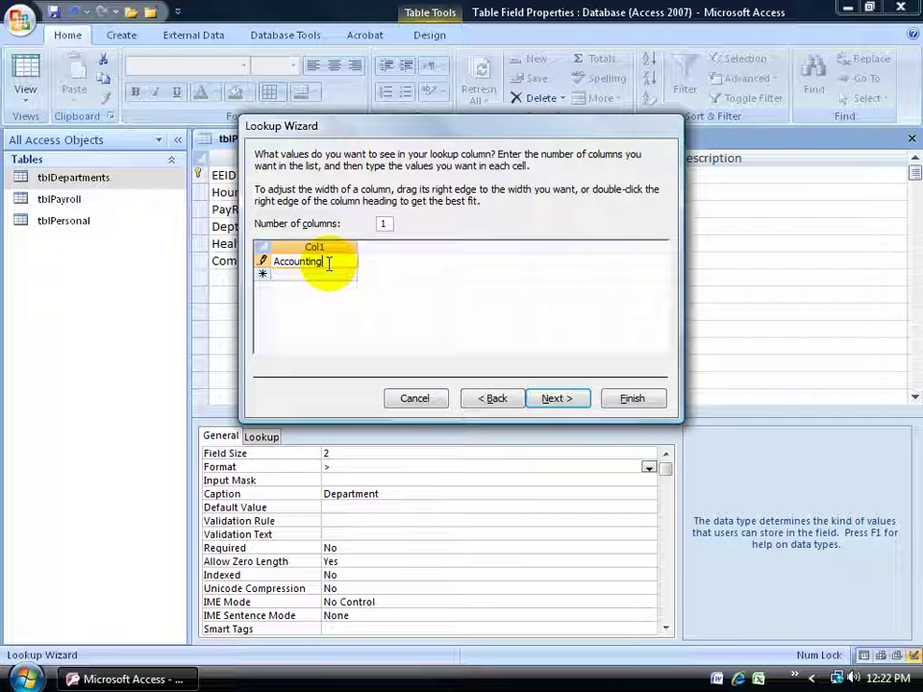
left_click_drag(329, 263, 258, 262)
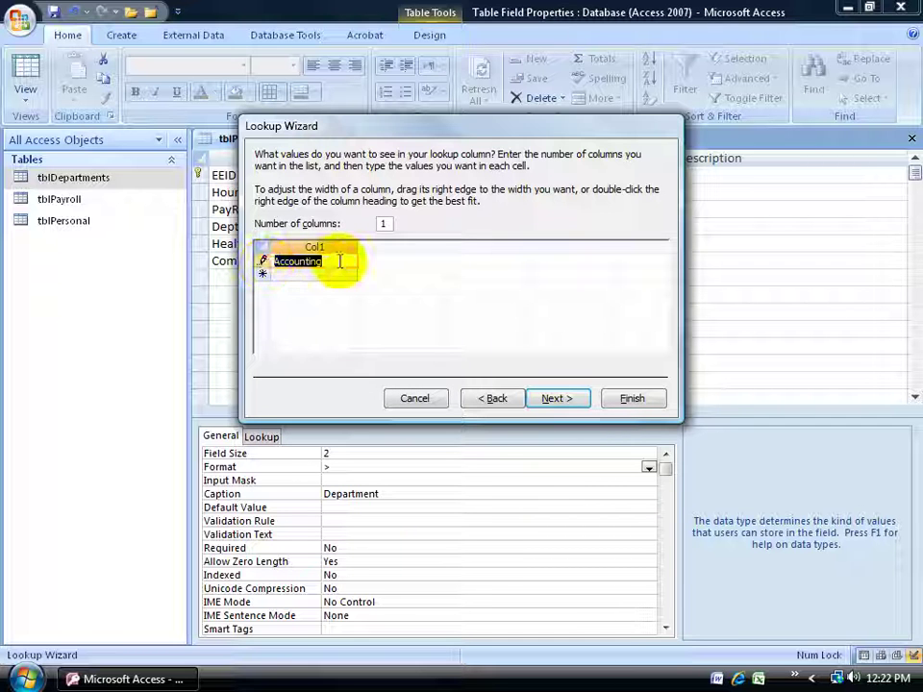
left_click(493, 400)
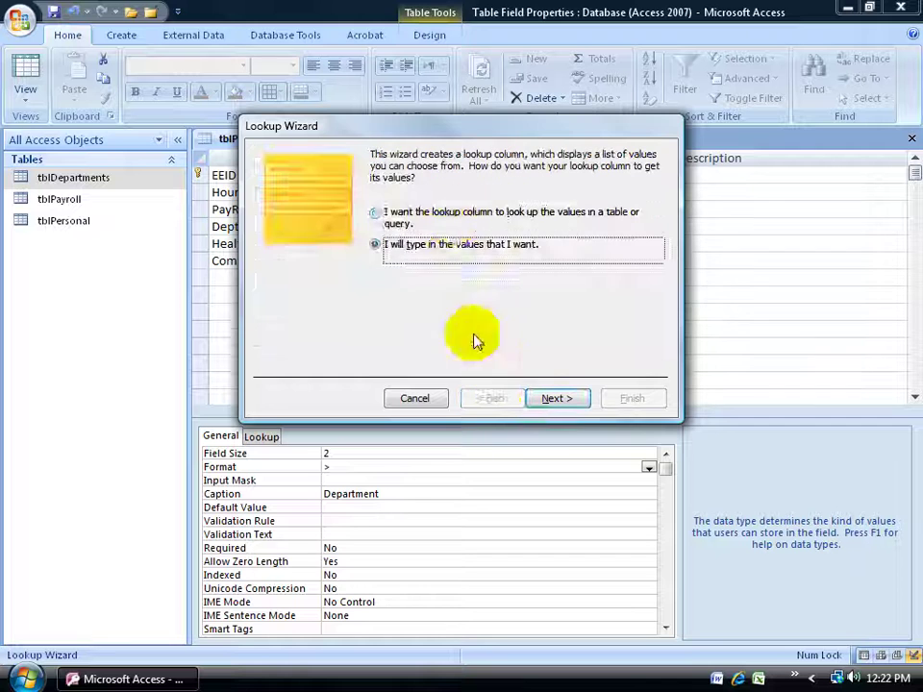
Step: Base the lookup on tblDepartments, including both the DeptCode and DeptName fields
left_click(399, 218)
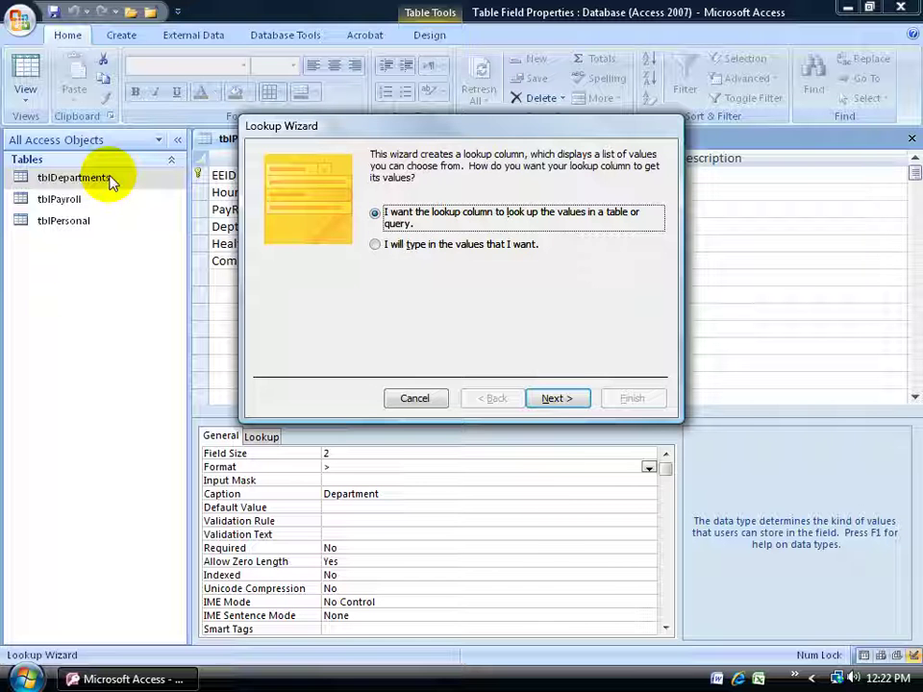
left_click(556, 394)
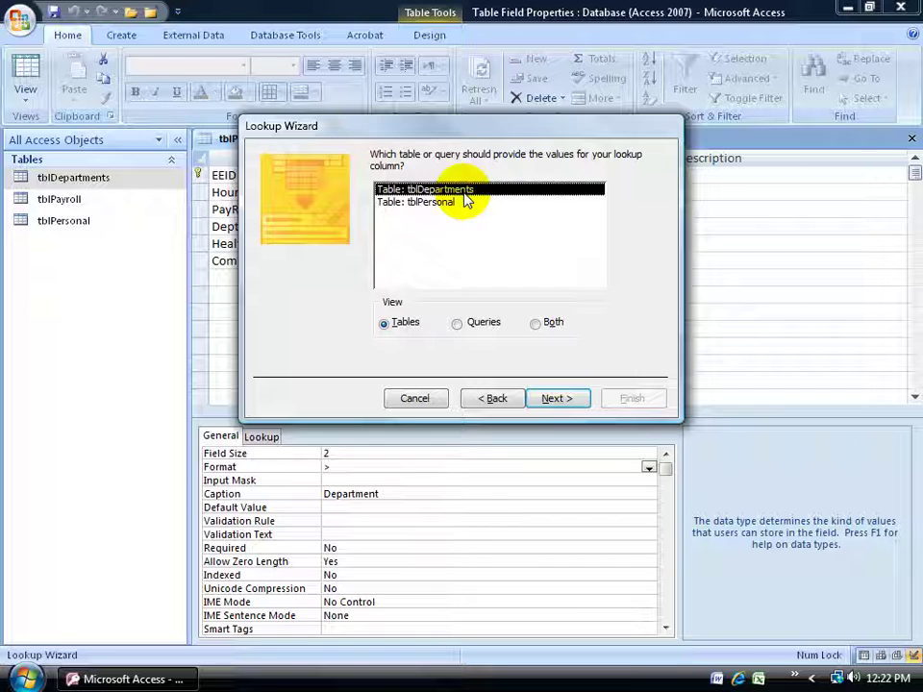
left_click(550, 400)
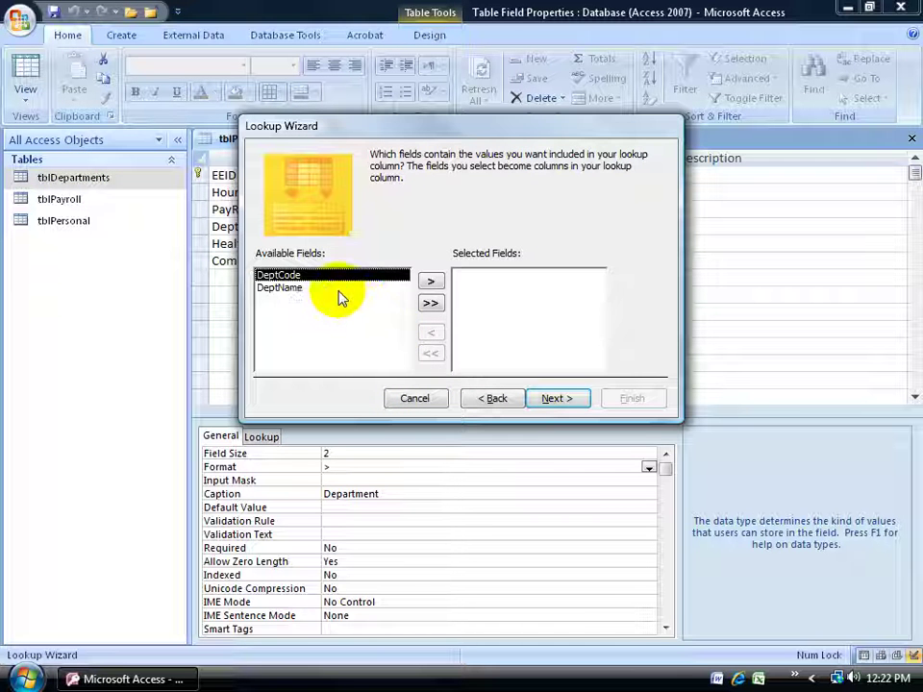
left_click(430, 303)
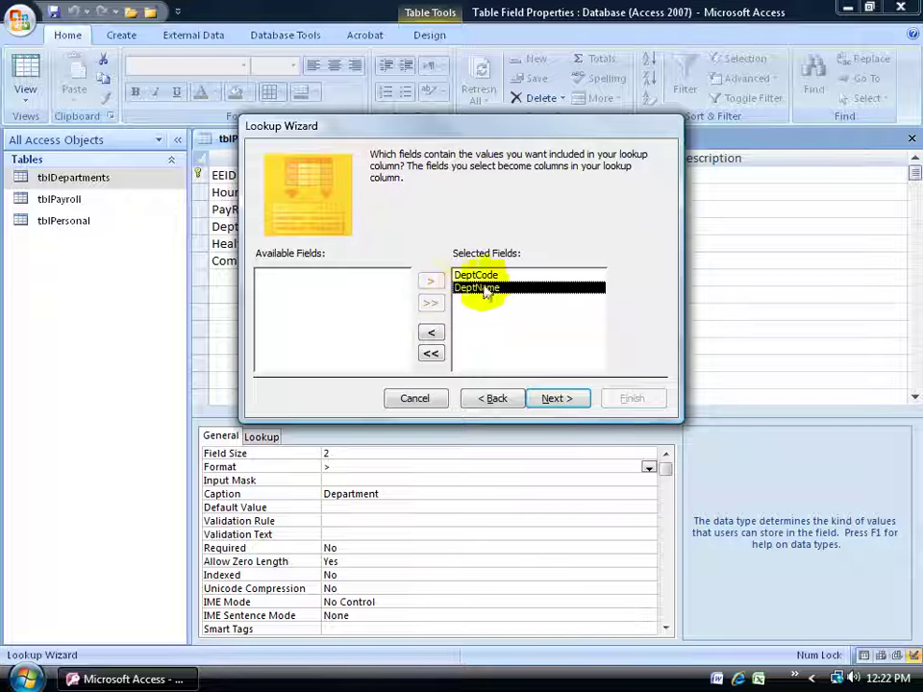
left_click(556, 396)
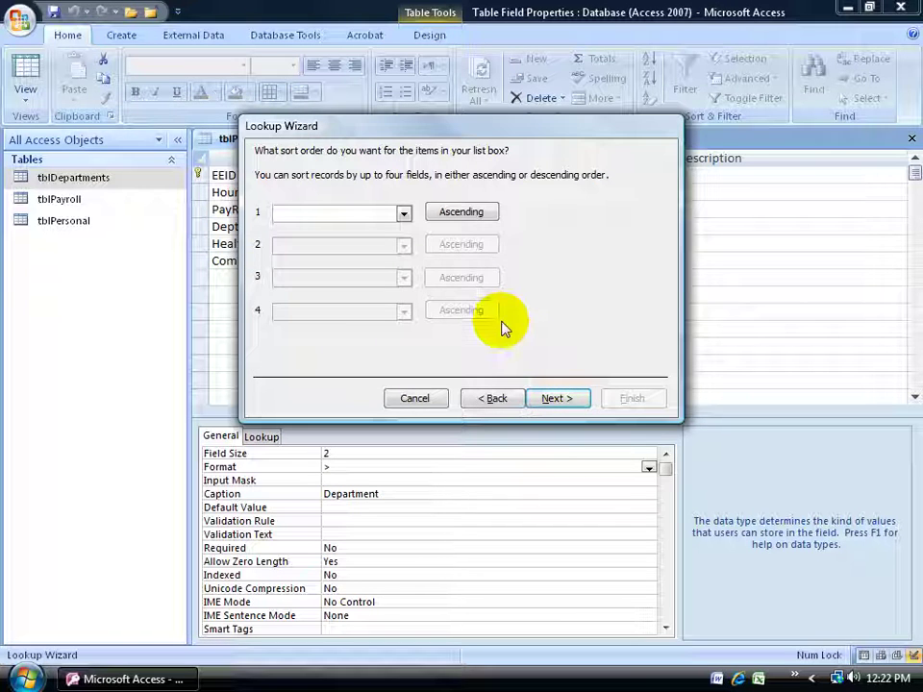
Step: Sort the lookup list by DeptCode in ascending order
left_click(404, 212)
left_click(387, 242)
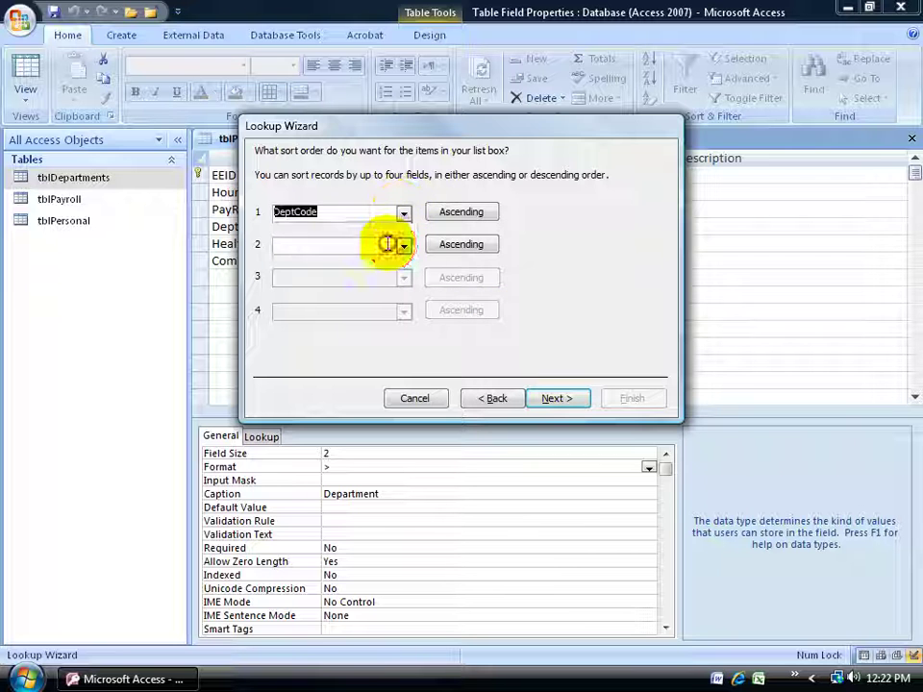
left_click(482, 214)
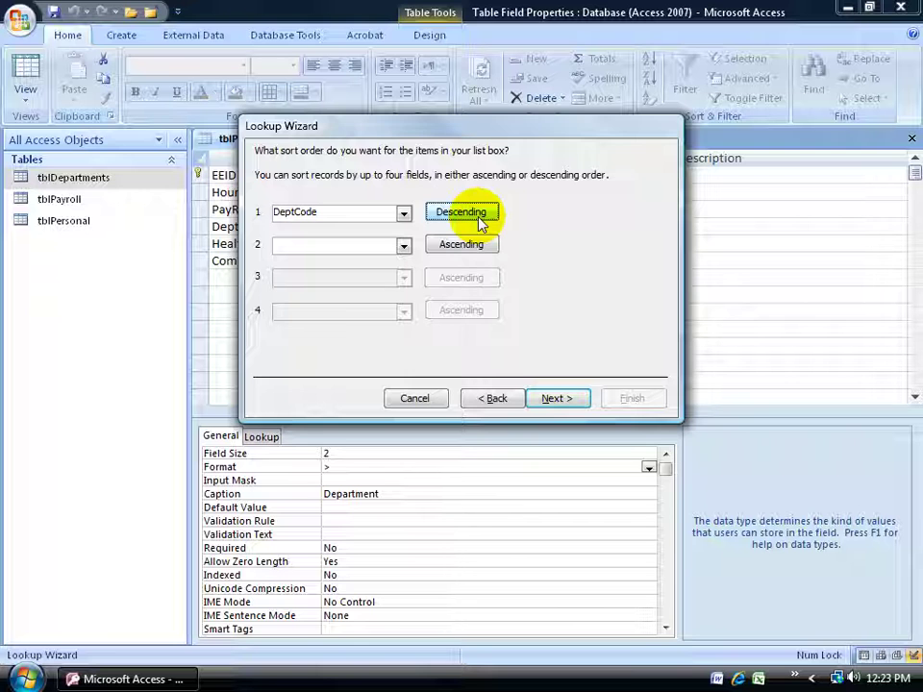
left_click(481, 214)
left_click(556, 398)
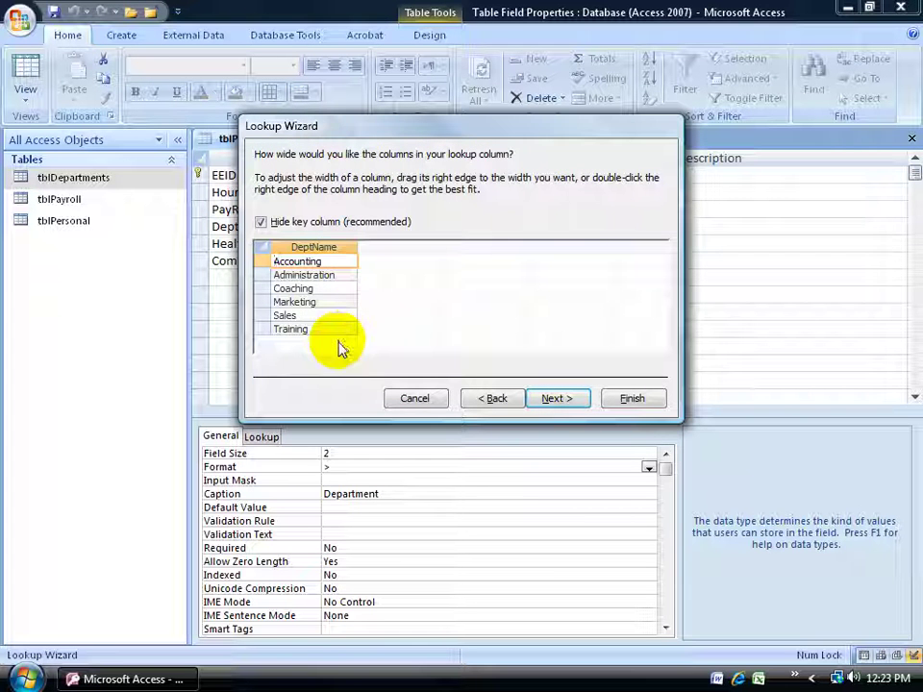
Step: Unhide the DeptCode key column and best-fit both the DeptName and DeptCode column widths
left_click(261, 222)
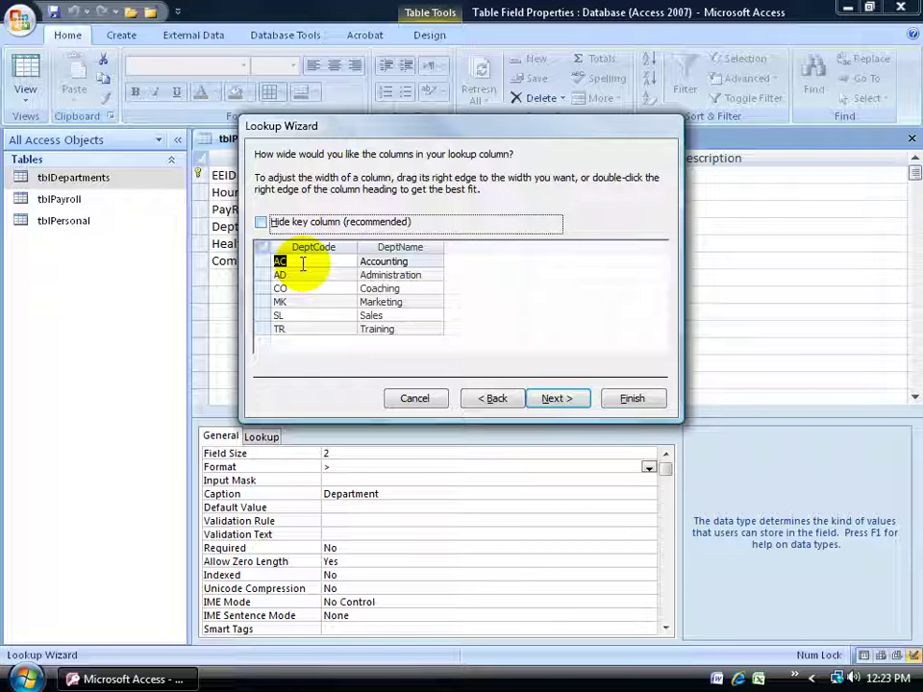
left_click_drag(443, 247, 395, 247)
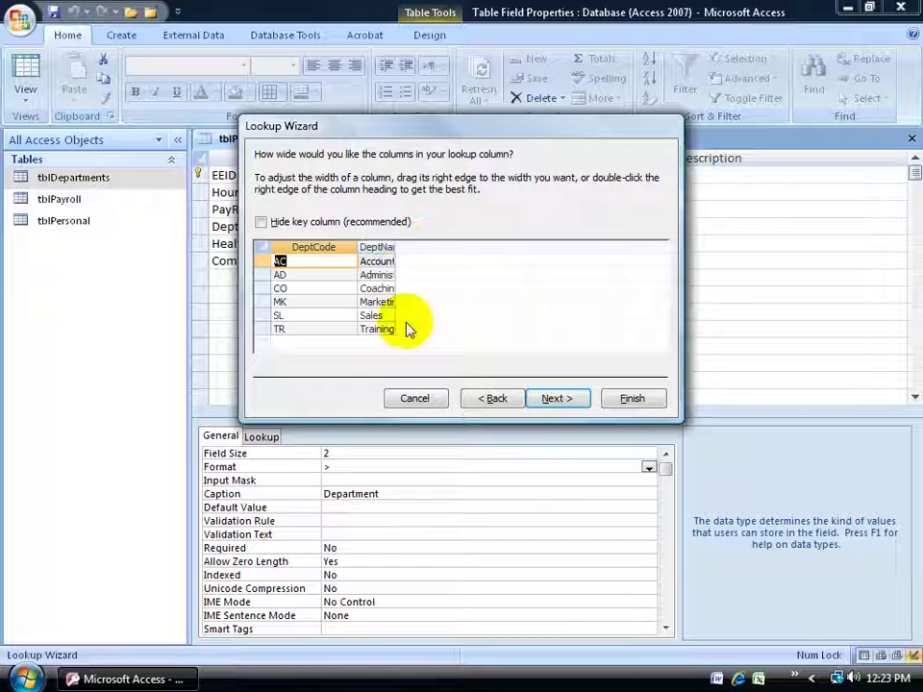
left_click(399, 246)
double_click(399, 247)
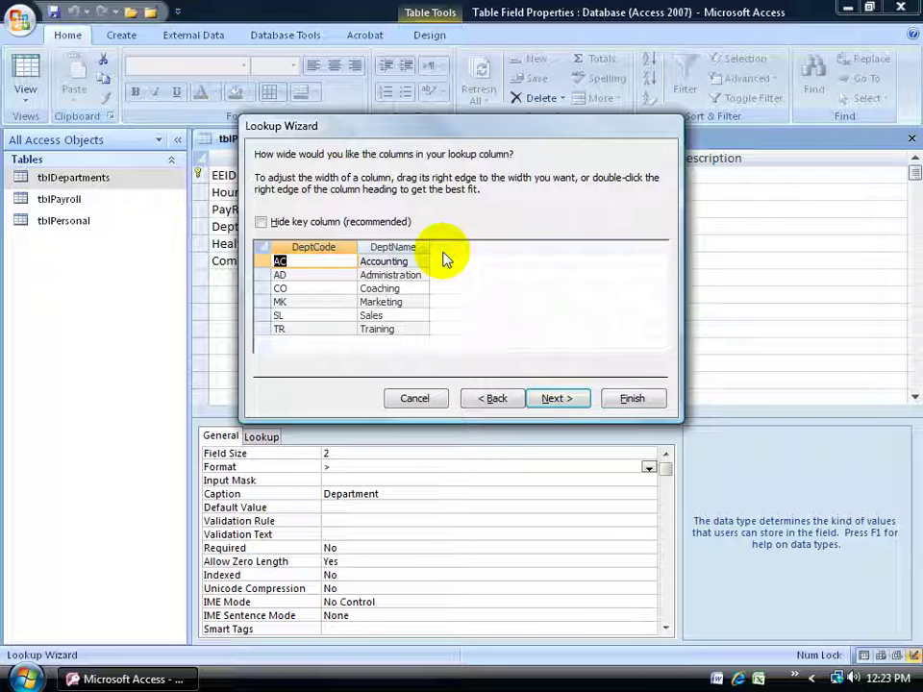
left_click_drag(432, 246, 450, 257)
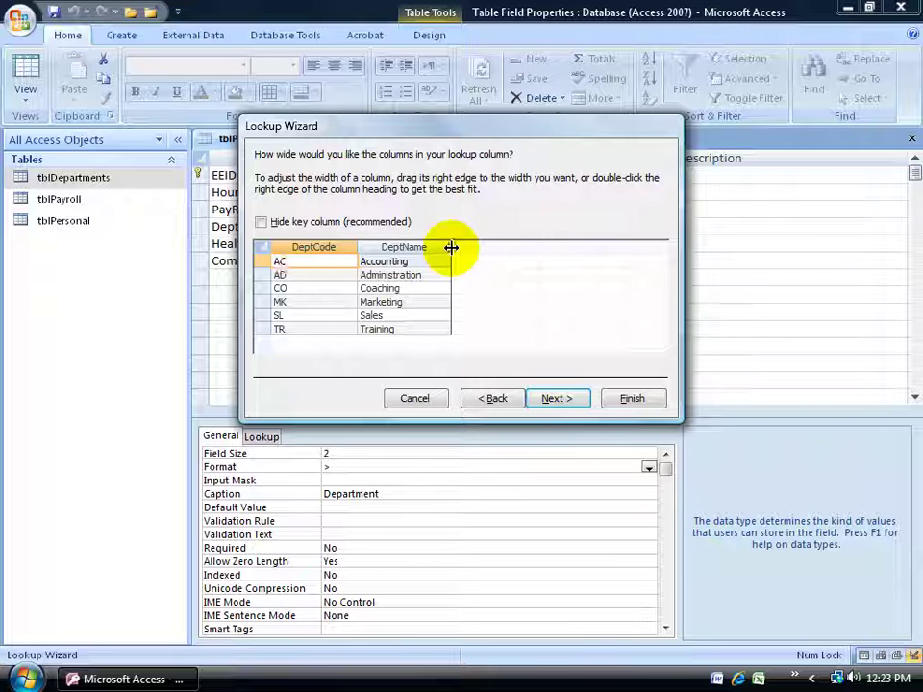
double_click(449, 248)
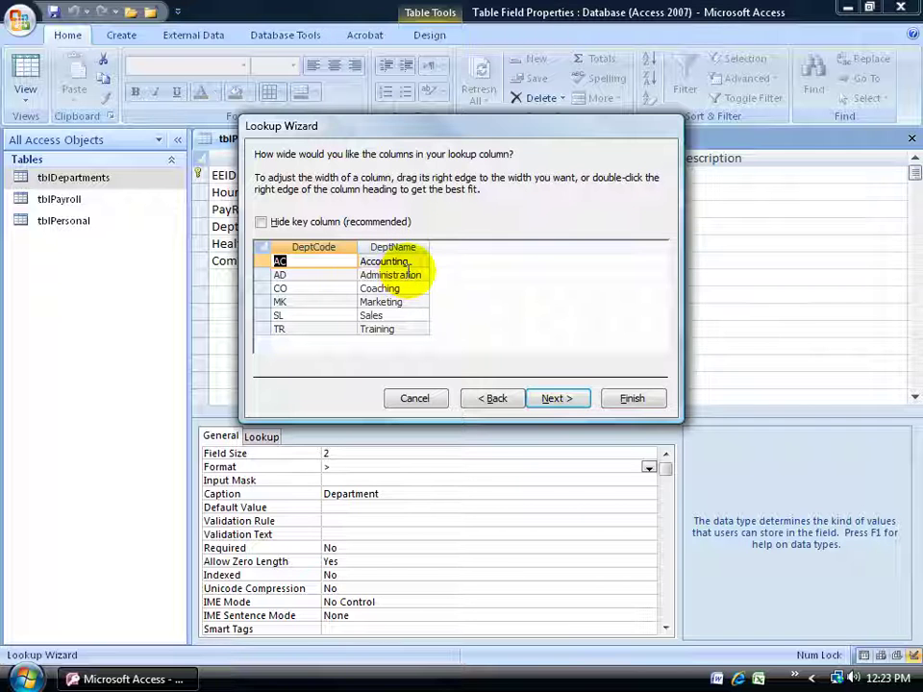
double_click(358, 248)
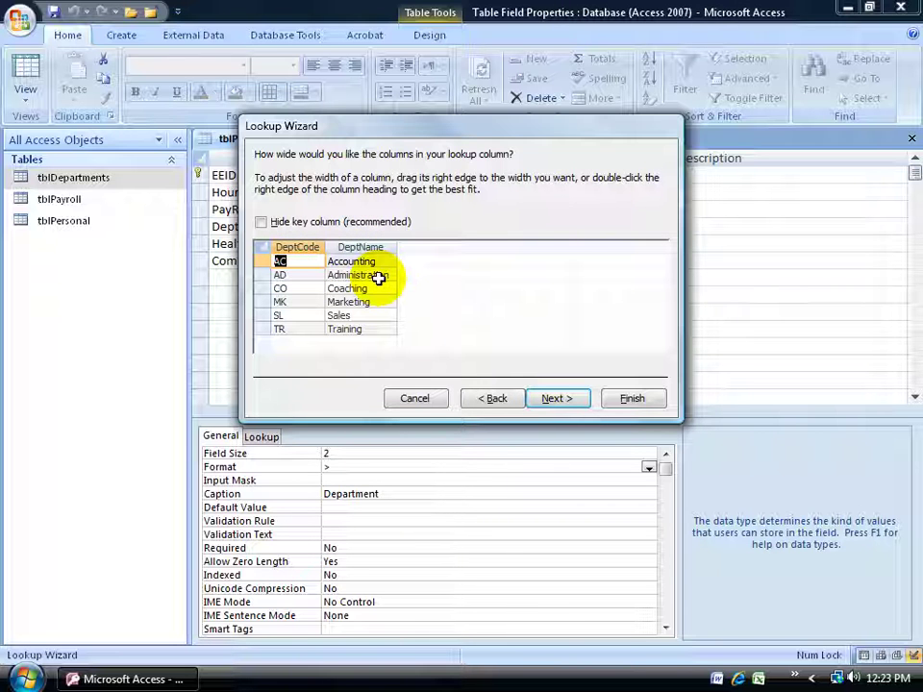
Step: Store DeptCode, label the lookup field 'Dept Code', finish the wizard, and save tblPayroll
left_click(565, 400)
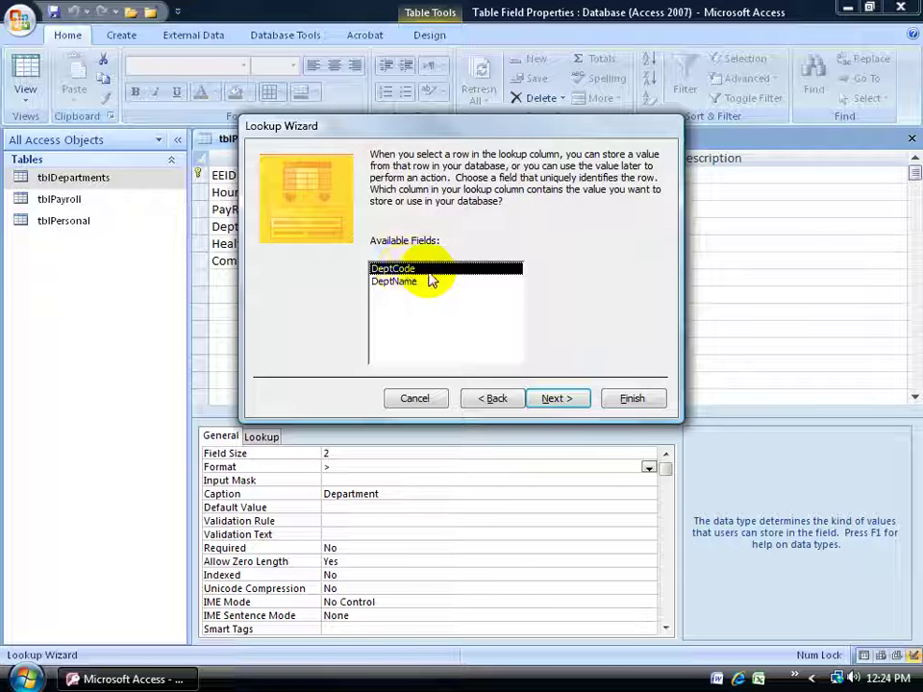
left_click(556, 398)
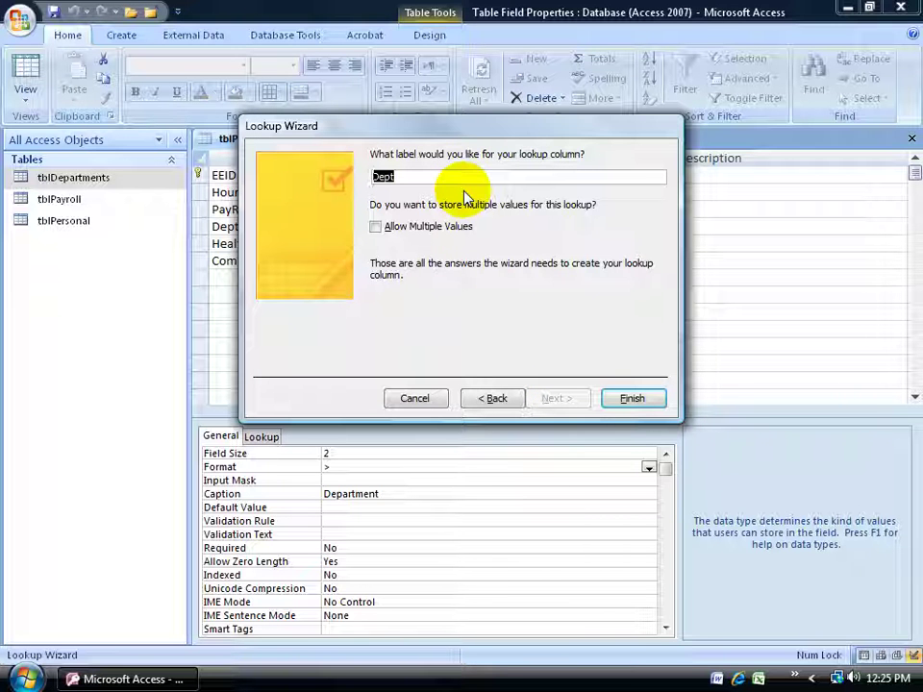
type("Dept Code")
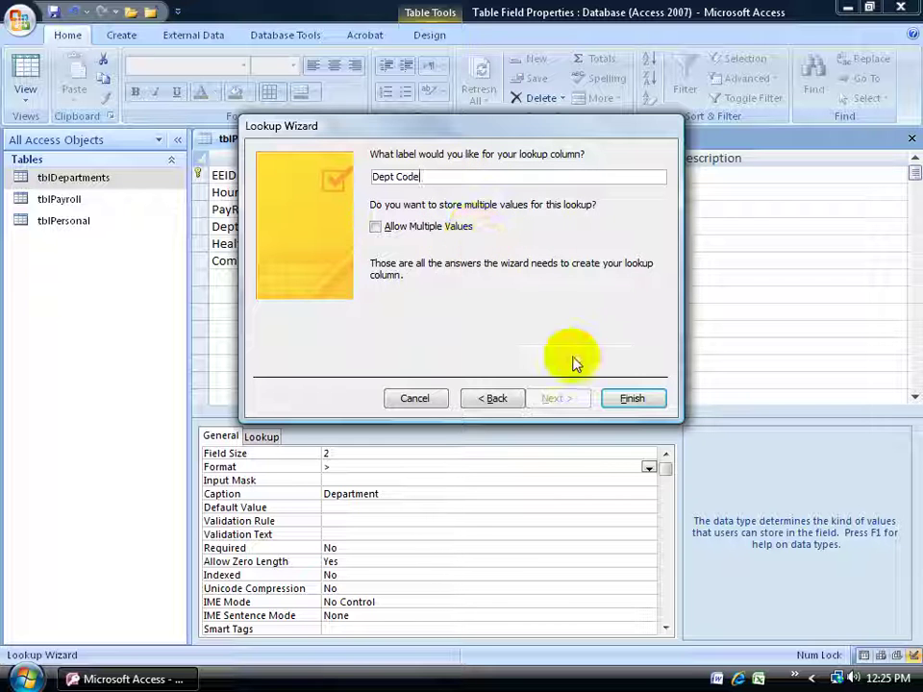
left_click(621, 397)
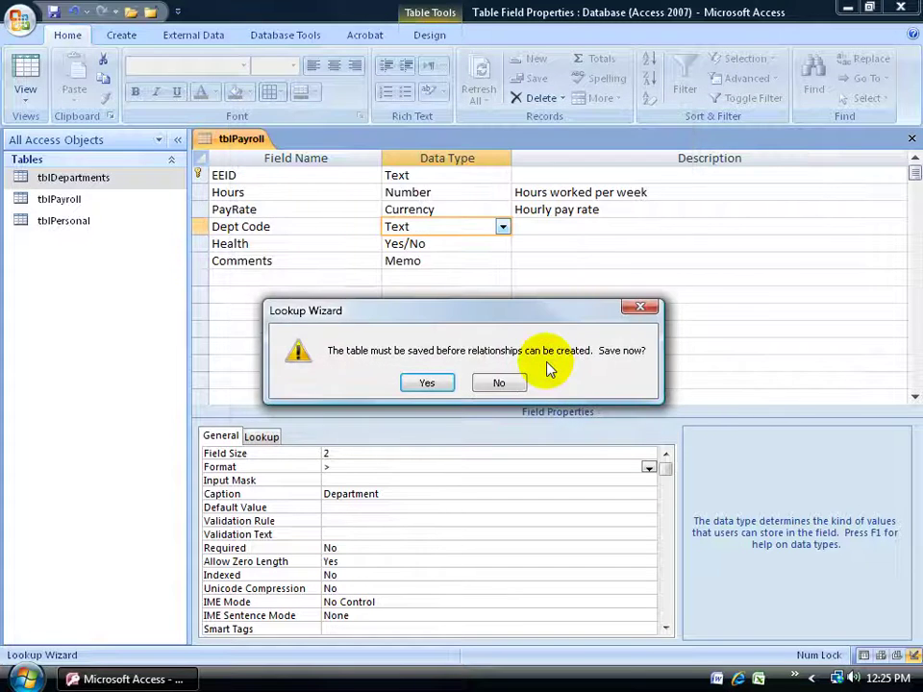
left_click(426, 383)
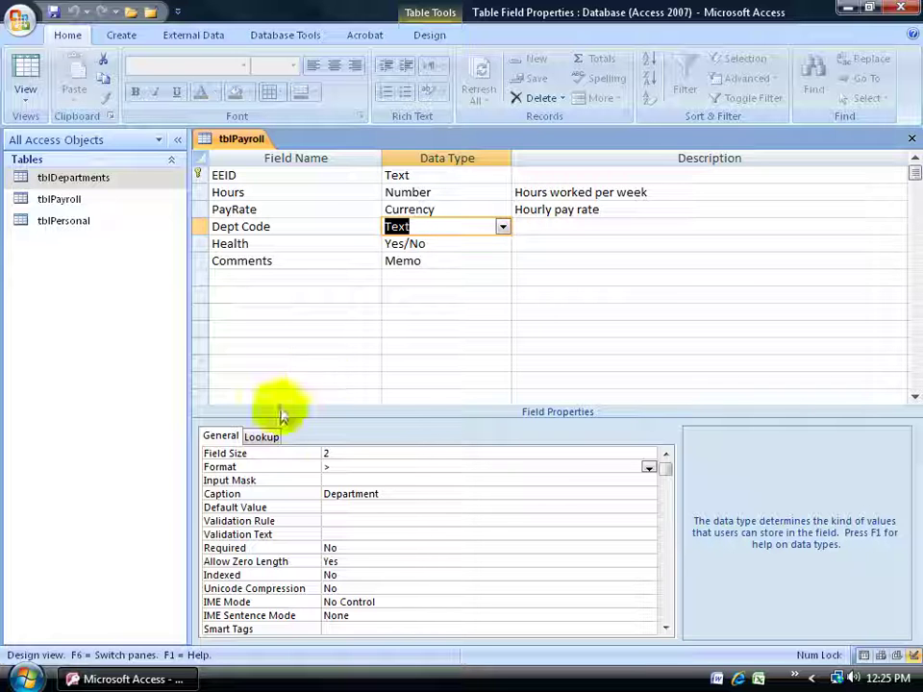
Step: Open the Dept Code field's Lookup properties and confirm Display Control is Combo Box
left_click(263, 438)
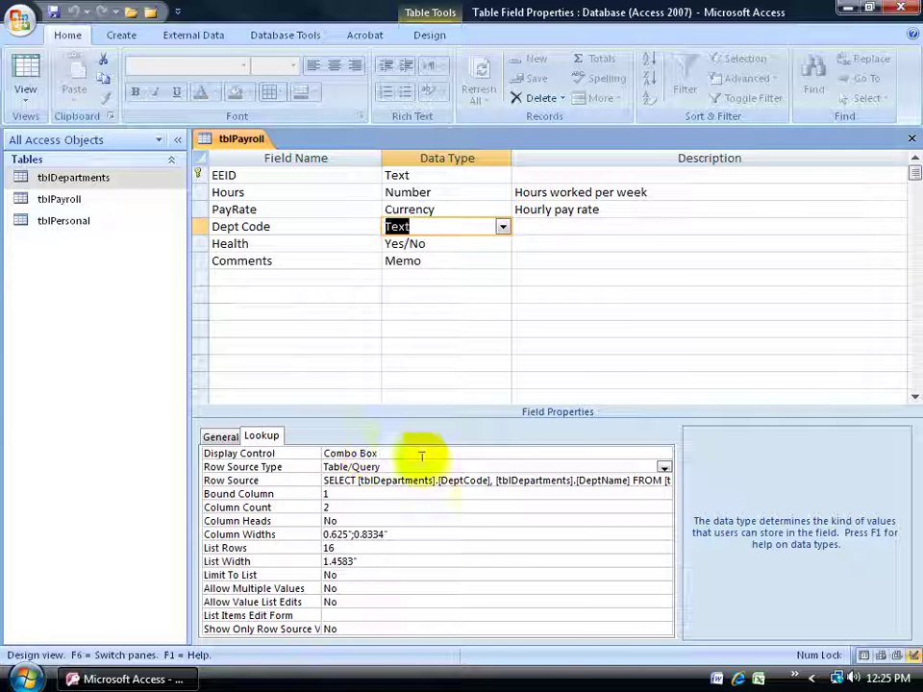
left_click(664, 453)
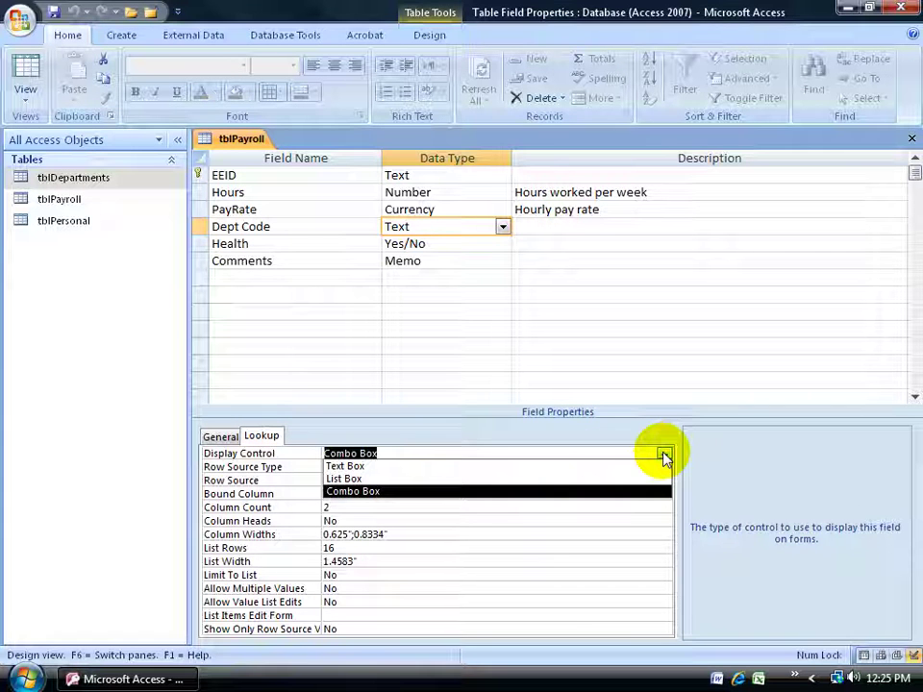
left_click(386, 491)
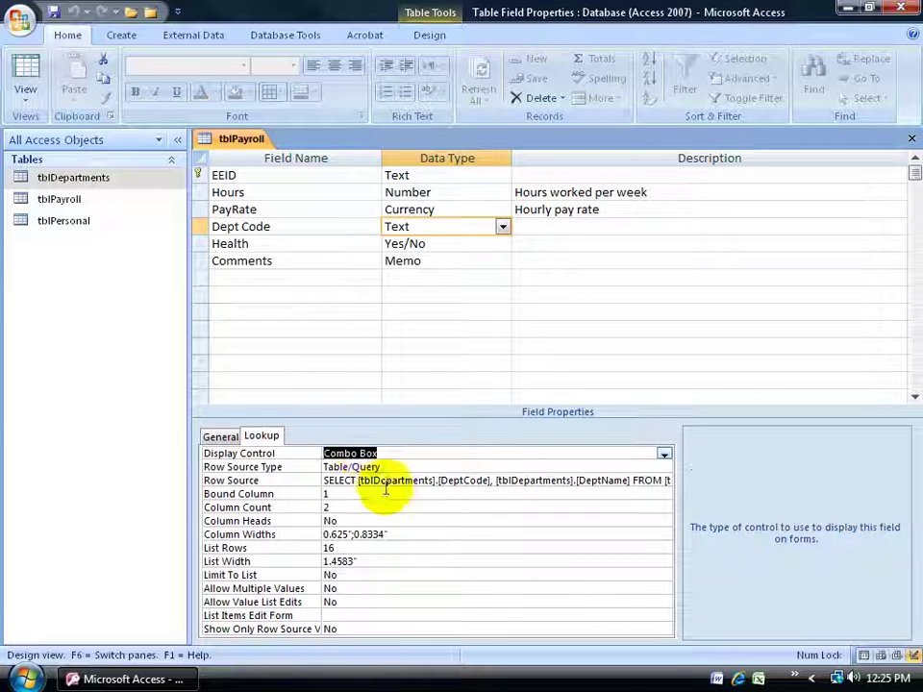
left_click(423, 227)
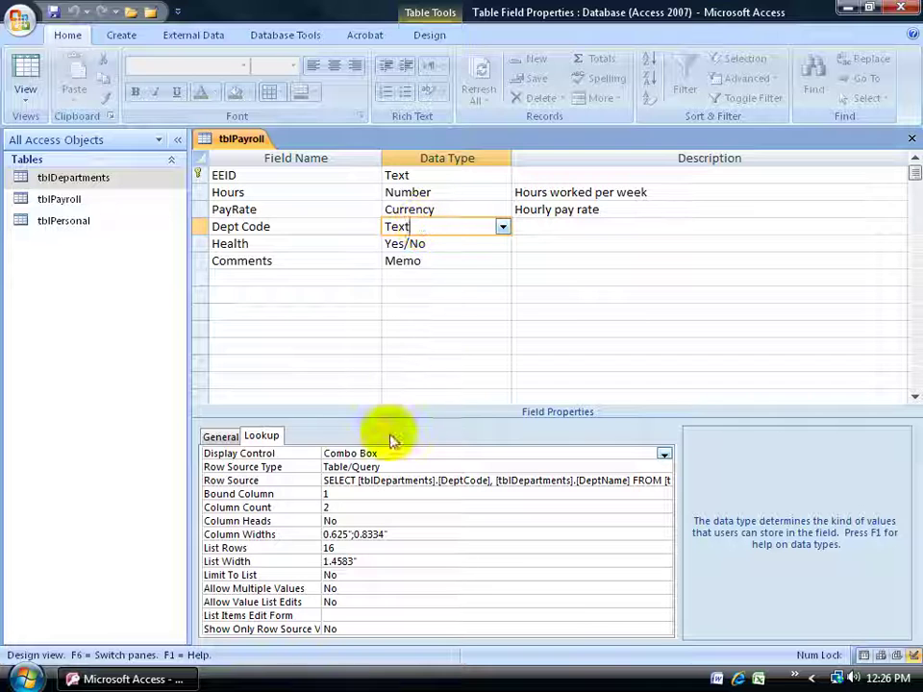
Step: Compare with EEID's Text Box display control, then reselect the Dept Code row
left_click(422, 176)
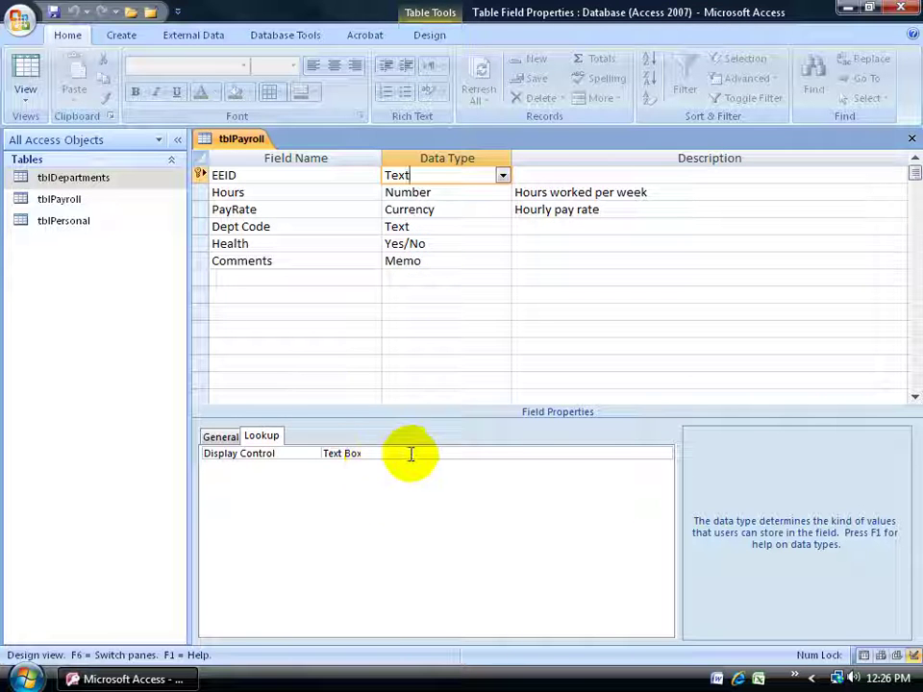
left_click(663, 454)
left_click(663, 454)
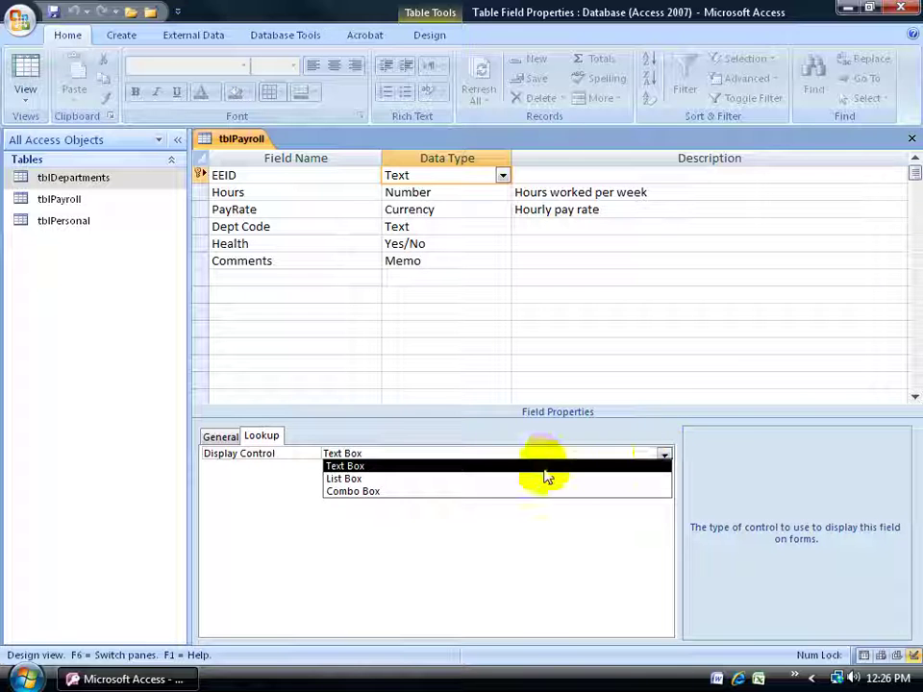
left_click(456, 467)
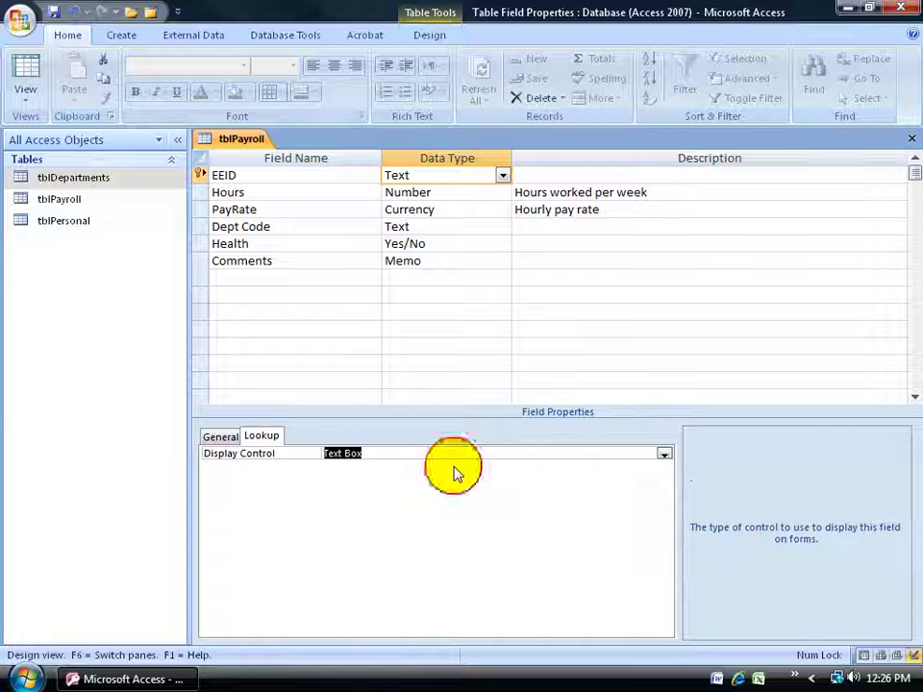
left_click(431, 229)
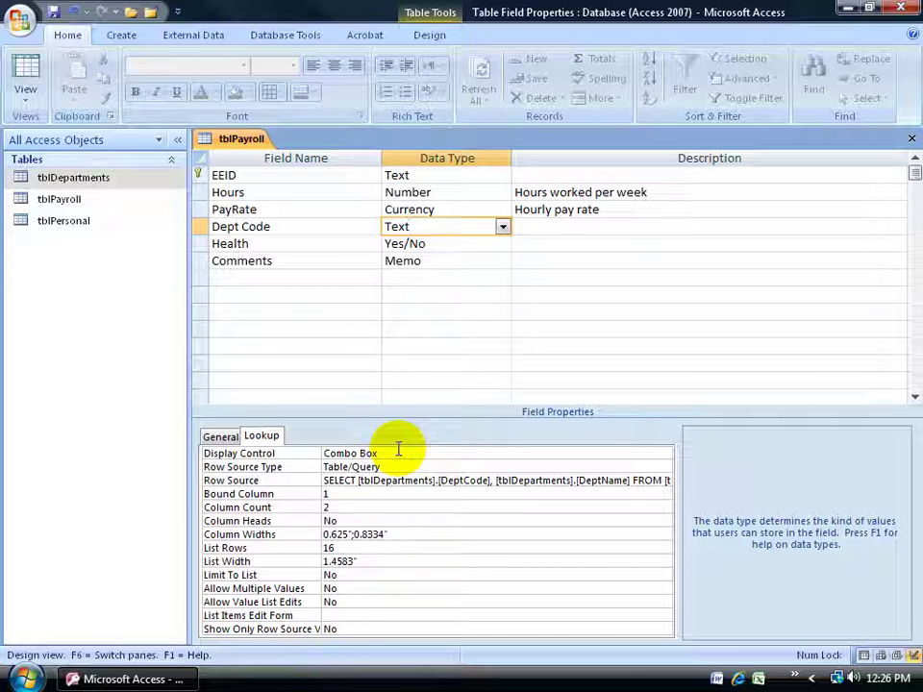
Step: Save tblPayroll, switch to Datasheet View, and select employee EE1-12's Department
left_click(25, 69)
left_click(427, 388)
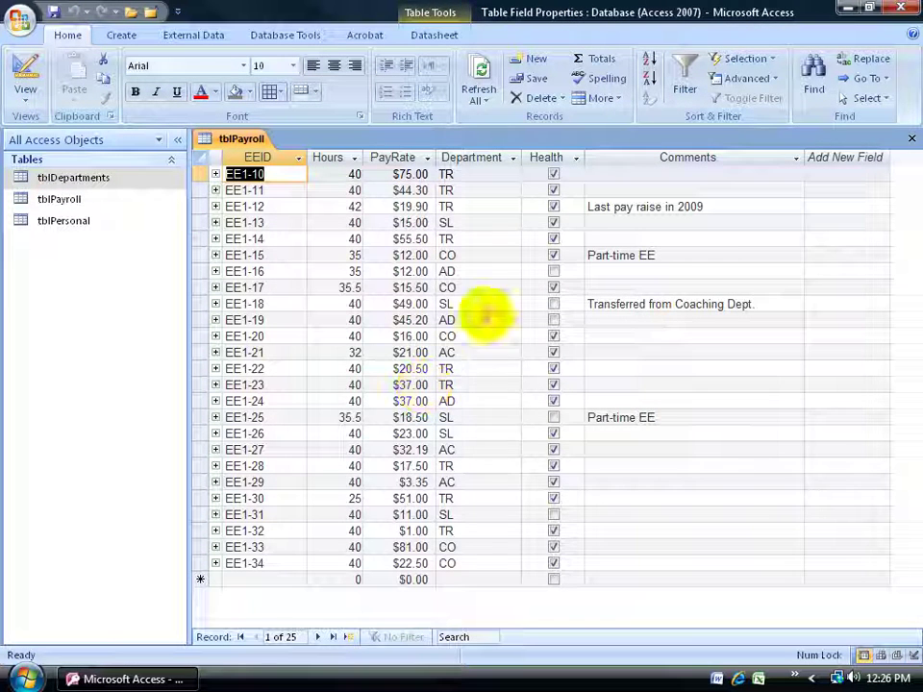
left_click(484, 206)
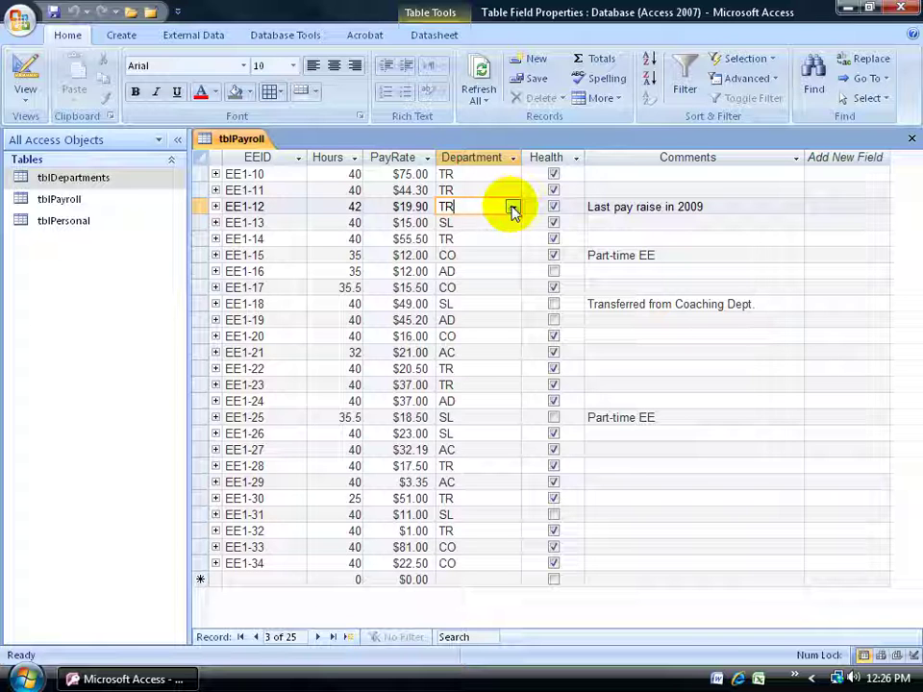
Step: Try Sales and then Marketing as EE1-12's department from the new dropdown
left_click(512, 209)
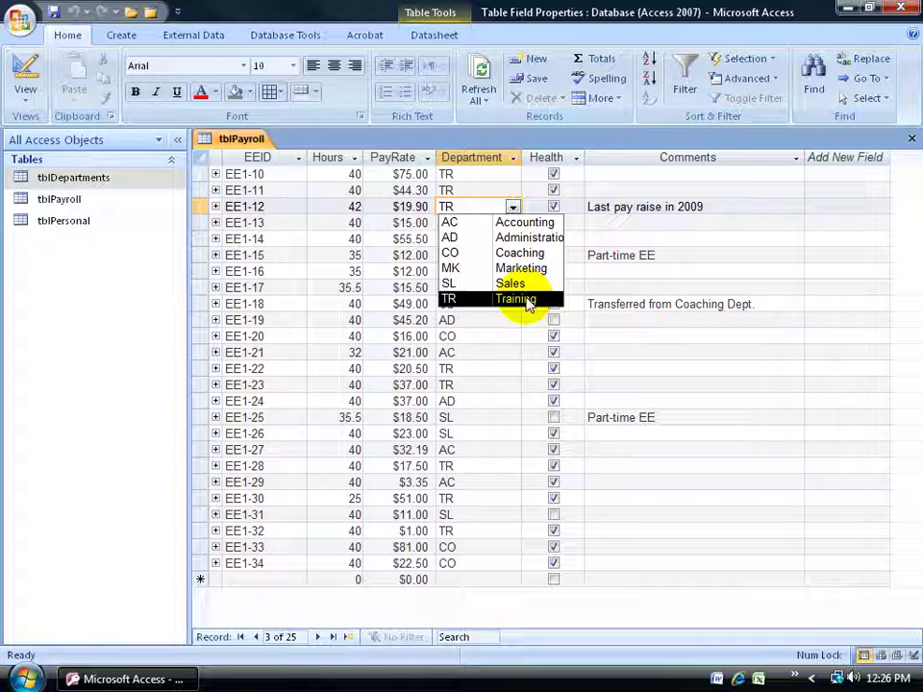
left_click(510, 284)
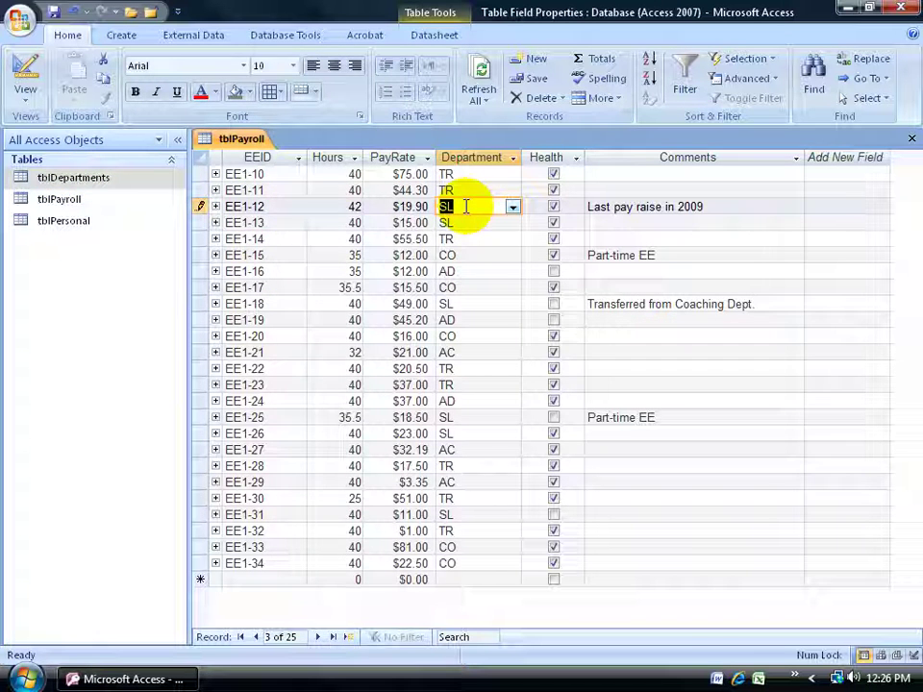
left_click(513, 207)
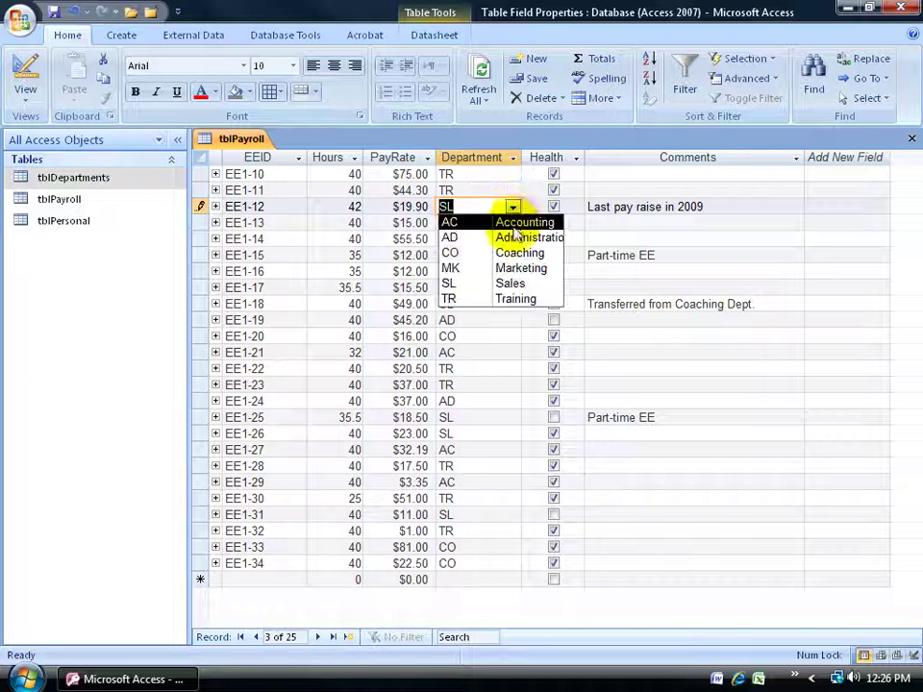
left_click(486, 268)
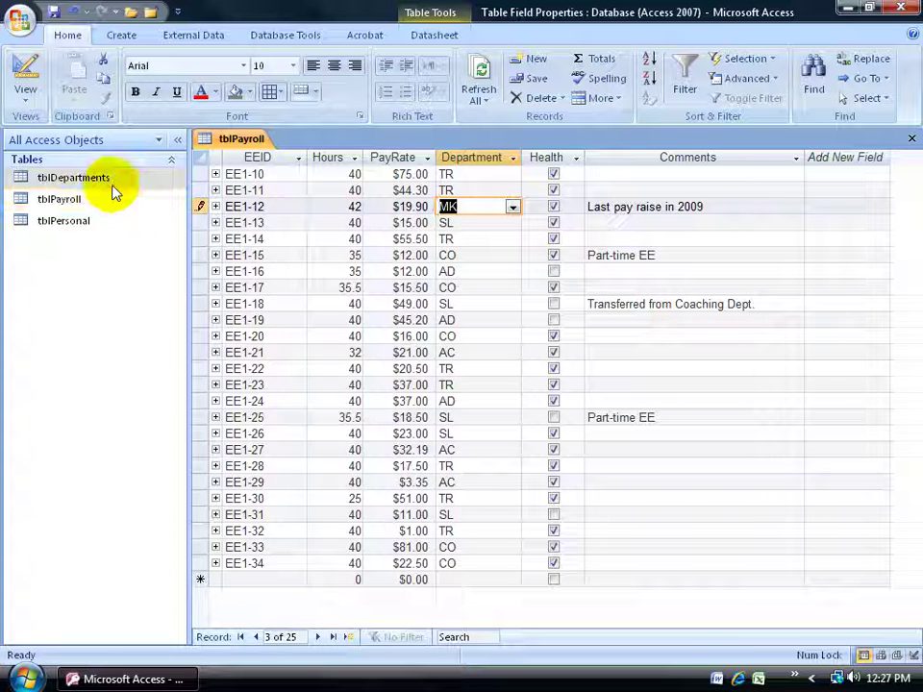
left_click(512, 207)
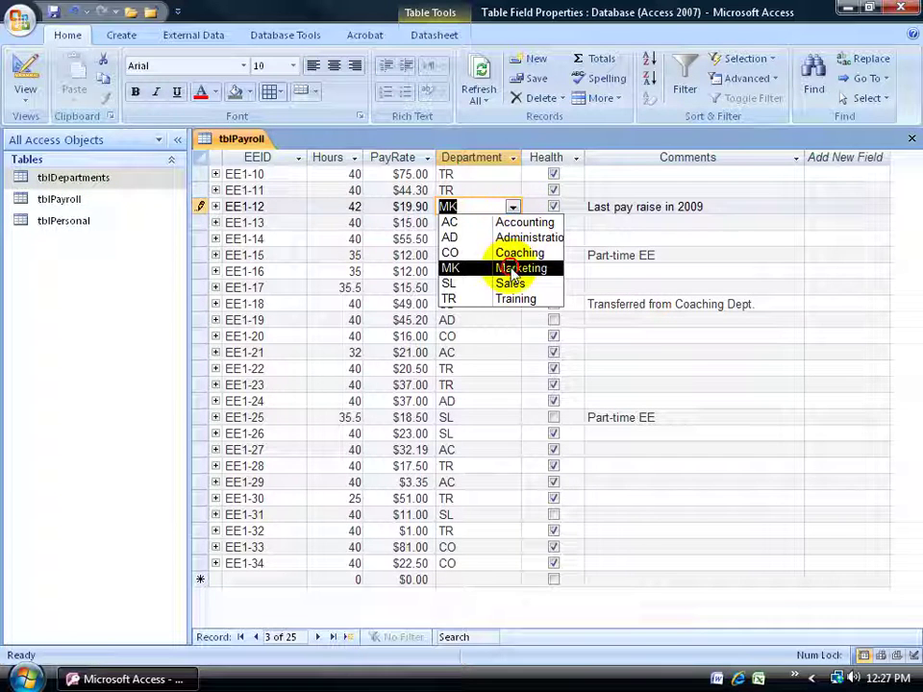
left_click(517, 269)
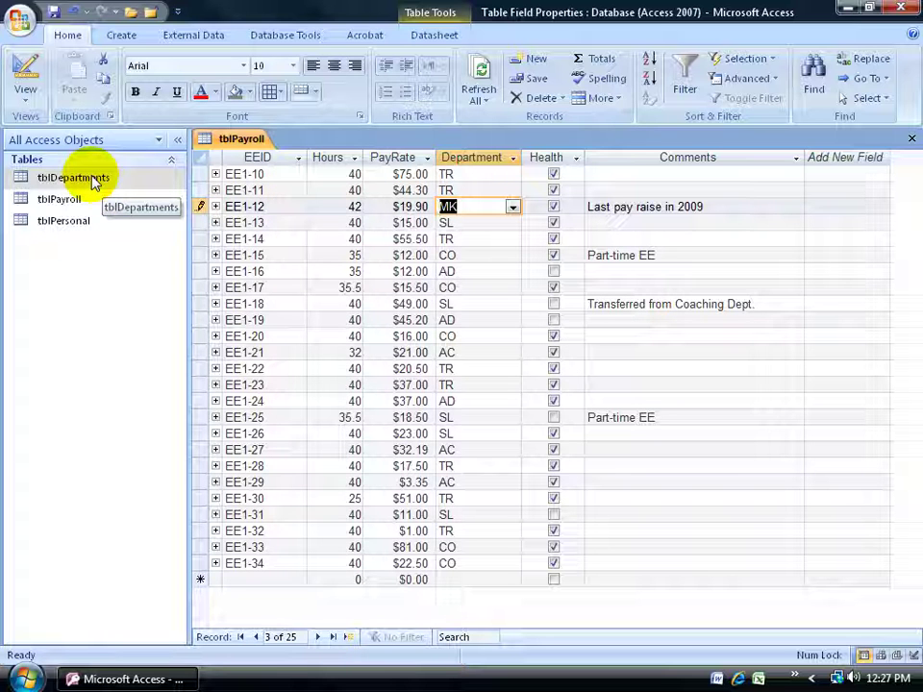
Step: Close the department list and cancel the MK edit so EE1-12 stays TR
left_click(513, 207)
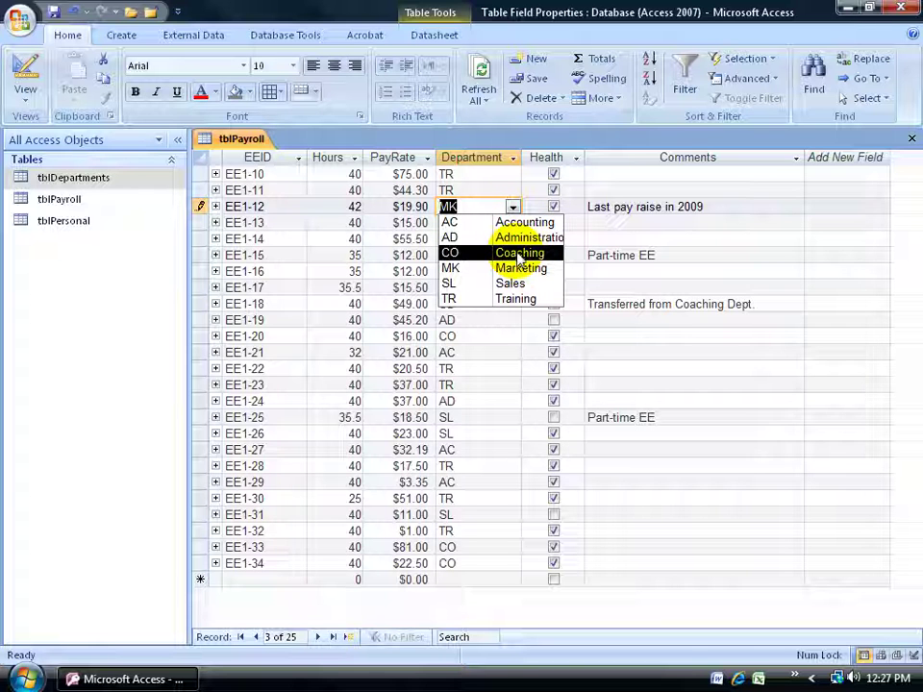
left_click(479, 206)
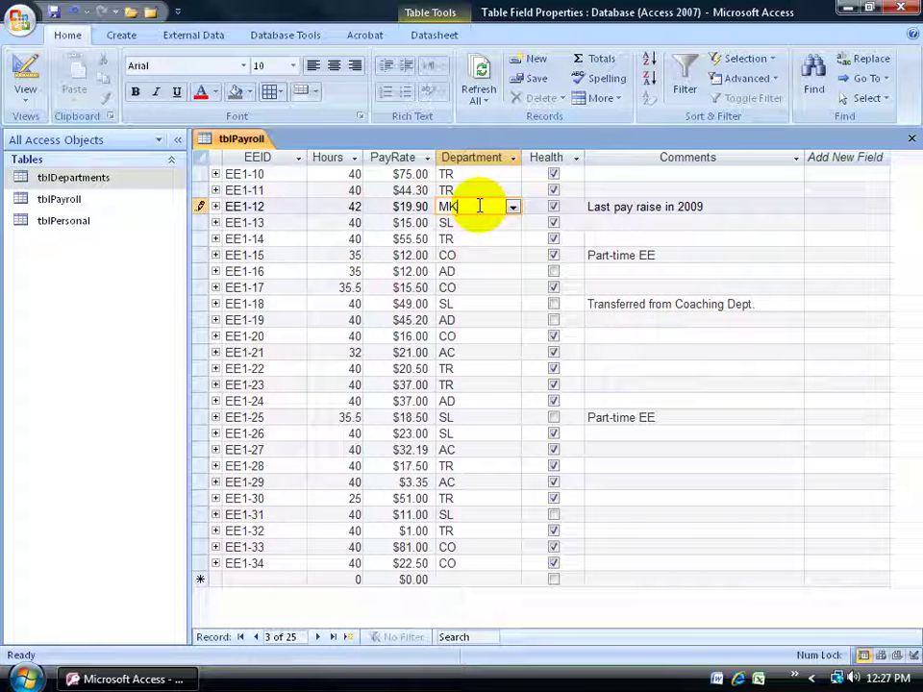
key("Escape")
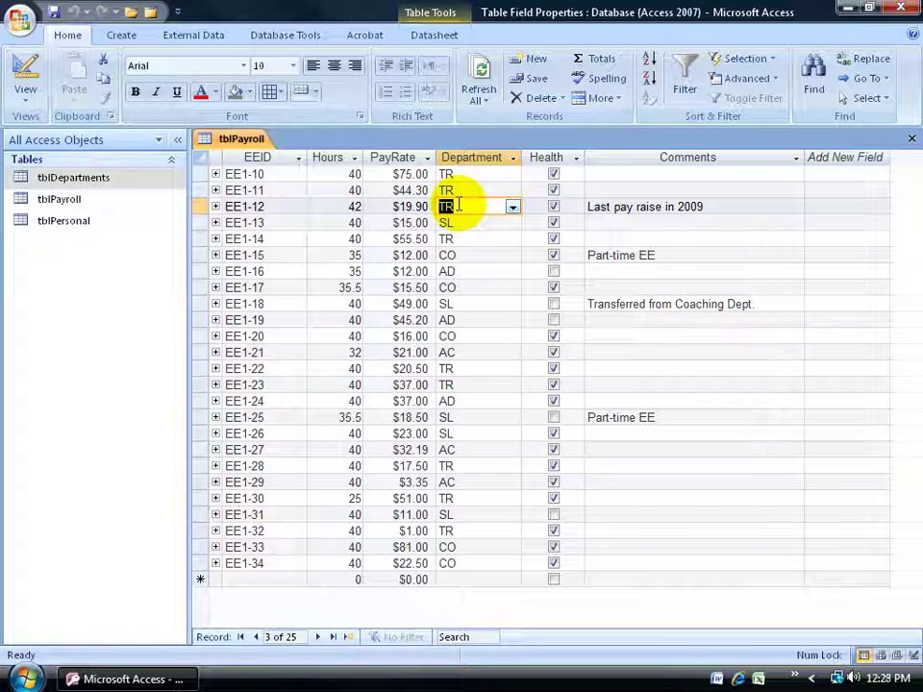
Step: Briefly reopen tblDepartments to review codes, close it, then open EE1-12's Department list
double_click(75, 178)
left_click(239, 256)
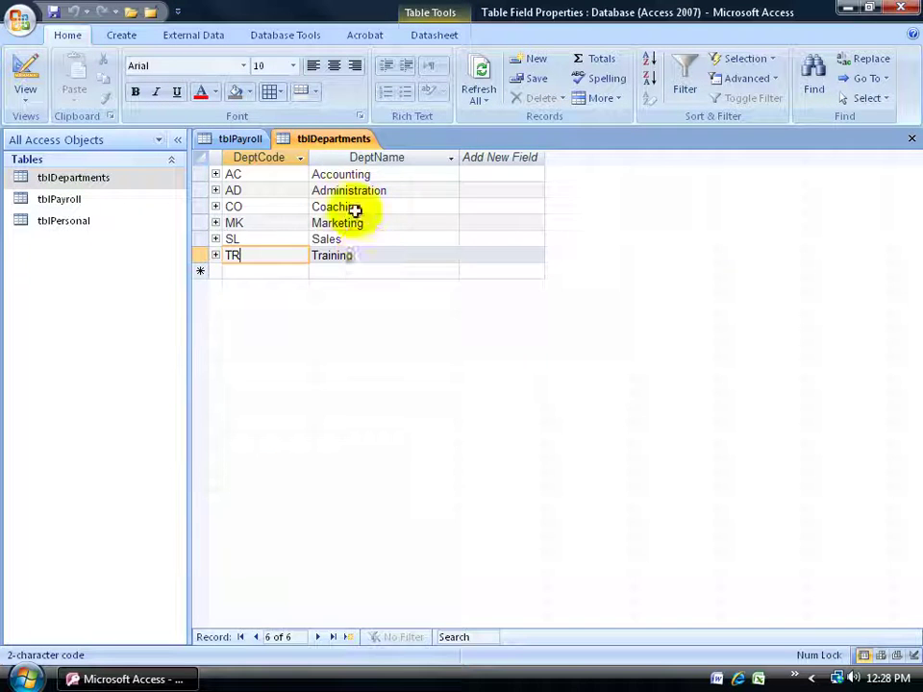
right_click(346, 138)
left_click(370, 169)
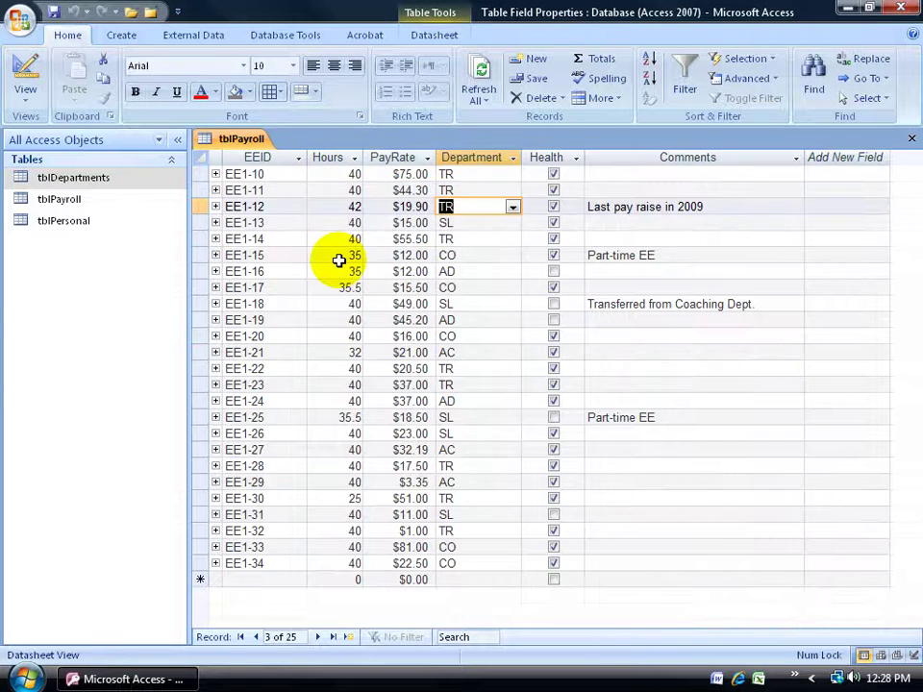
left_click(513, 207)
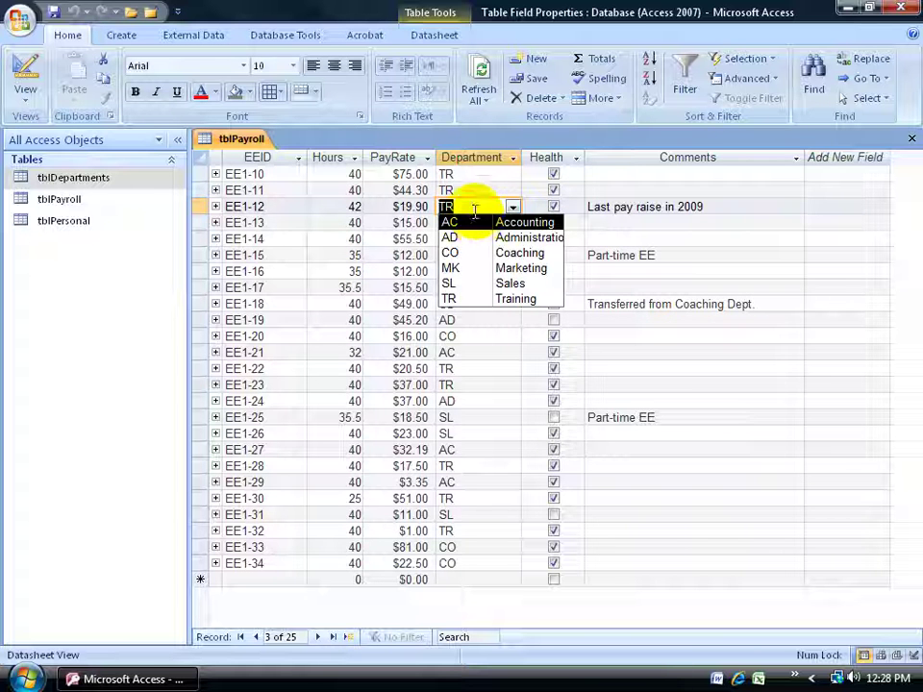
Step: Set the Dept Code lookup's Column Heads to Yes and save tblPayroll
left_click(22, 75)
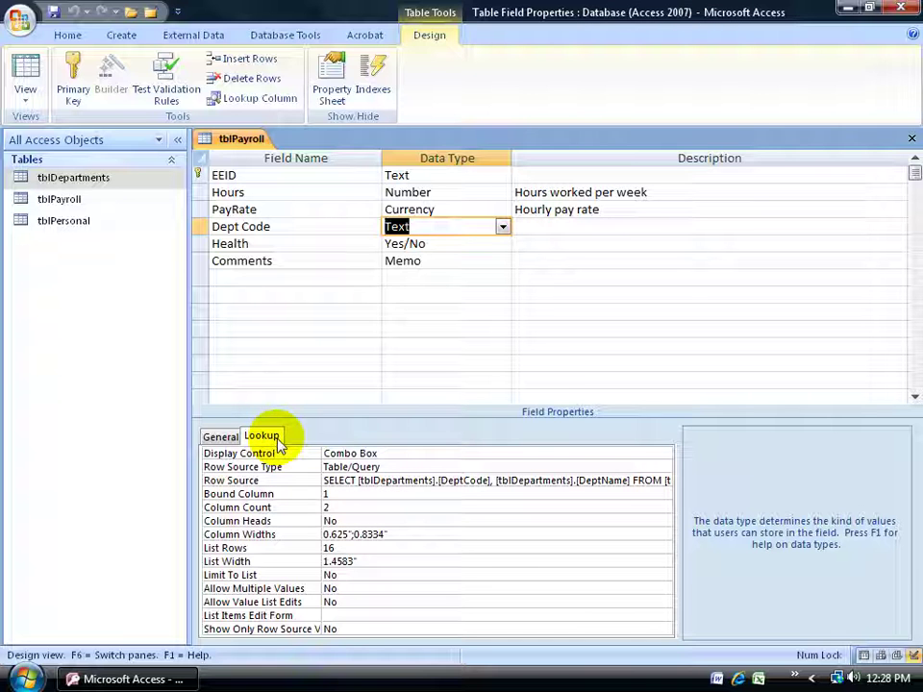
double_click(352, 523)
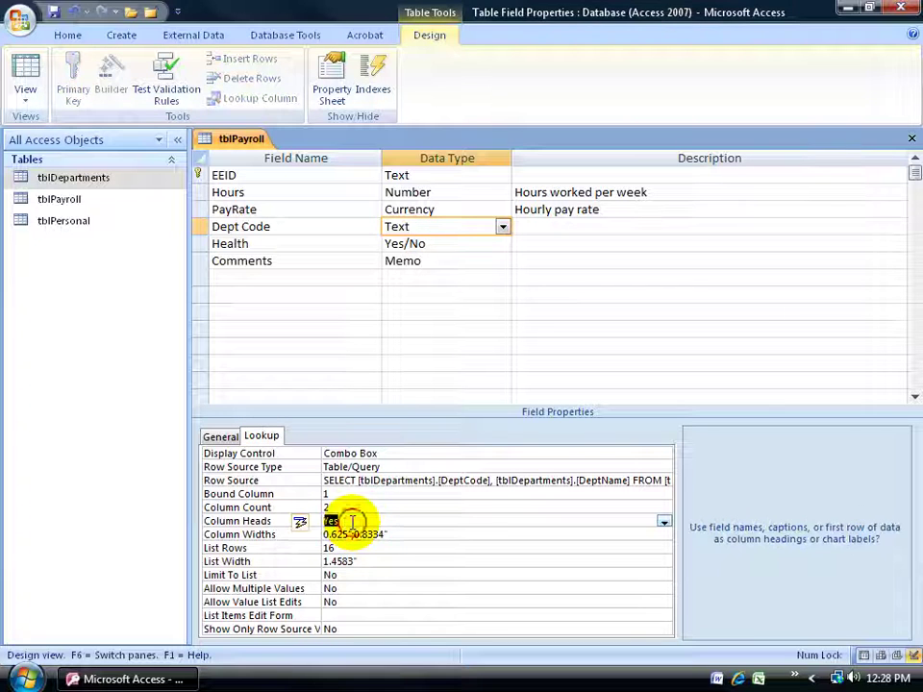
left_click(26, 72)
left_click(427, 385)
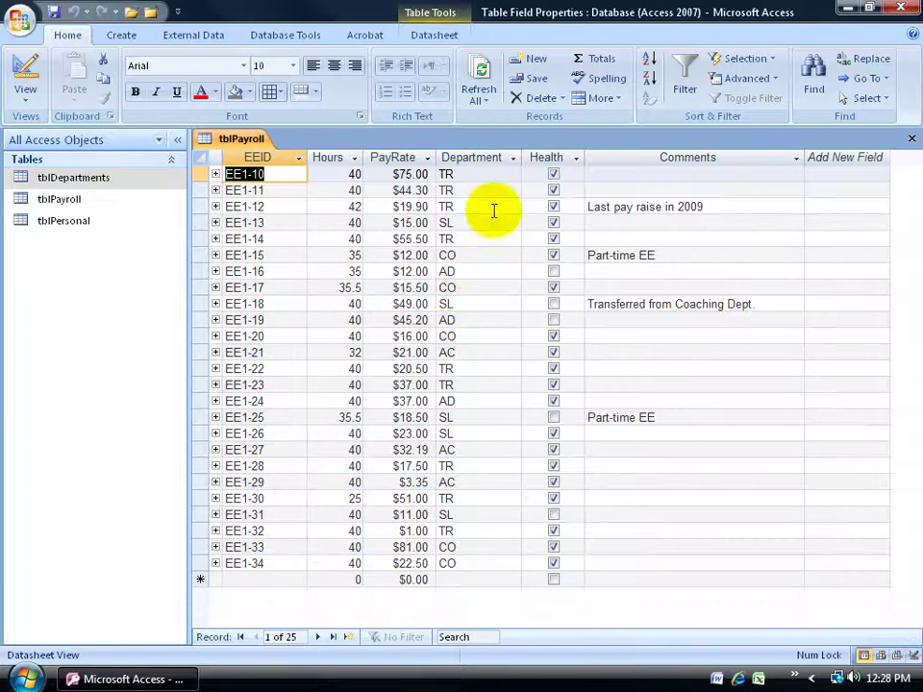
Step: Check the Department dropdown shows DeptCode and DeptName headings, then dismiss it unchanged
left_click(505, 174)
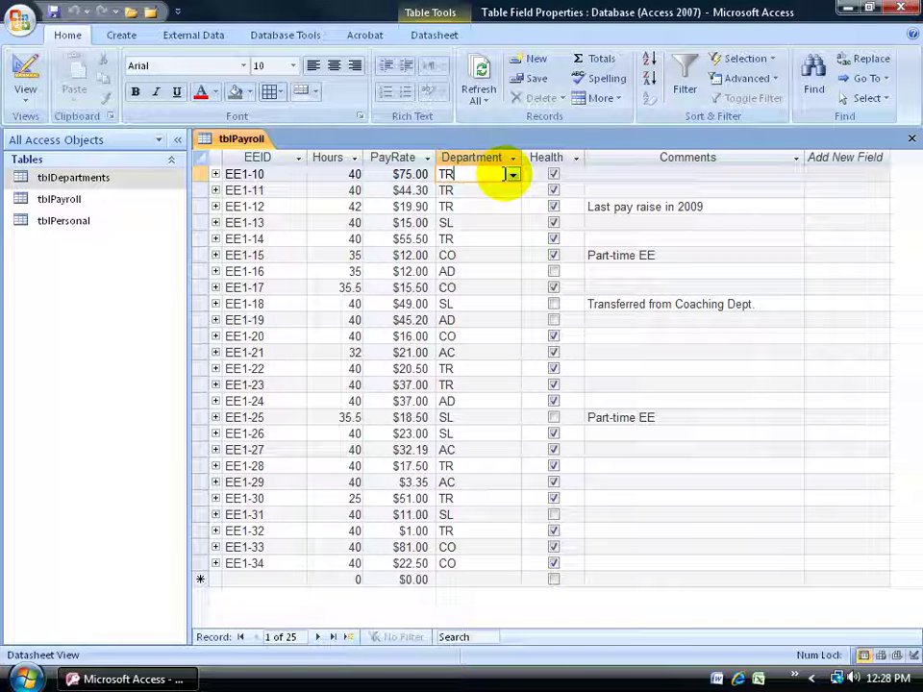
left_click(512, 175)
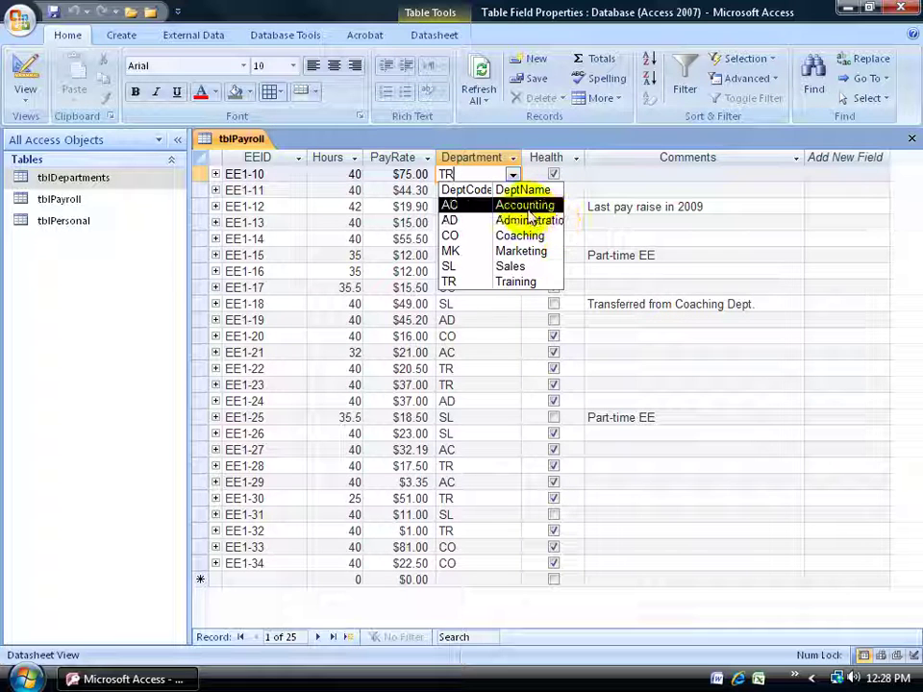
key("Escape")
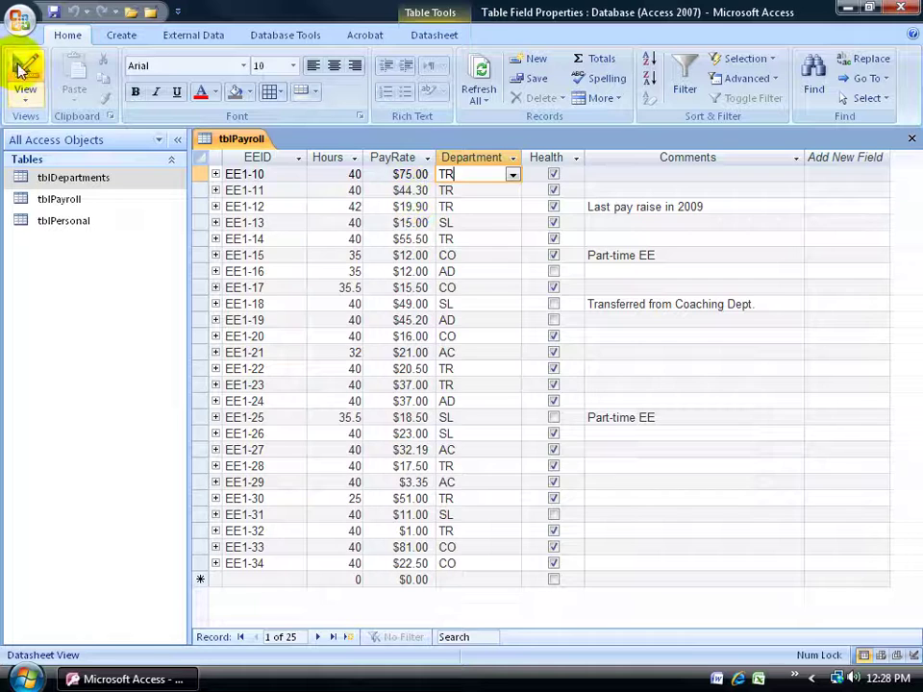
Step: In Design view, set the first Column Widths value to 0 and save the table
left_click(21, 72)
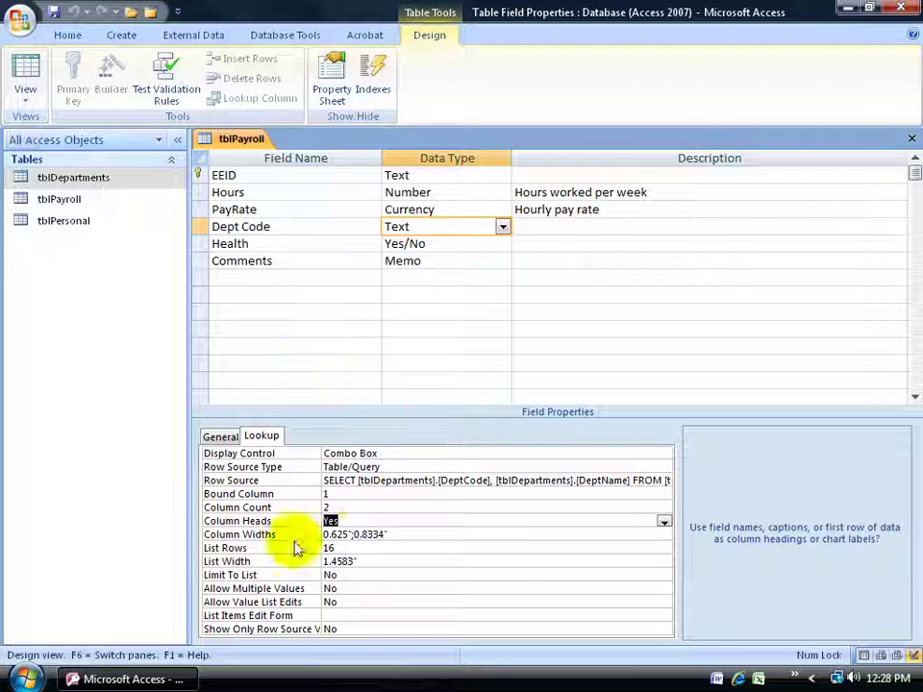
left_click(346, 534)
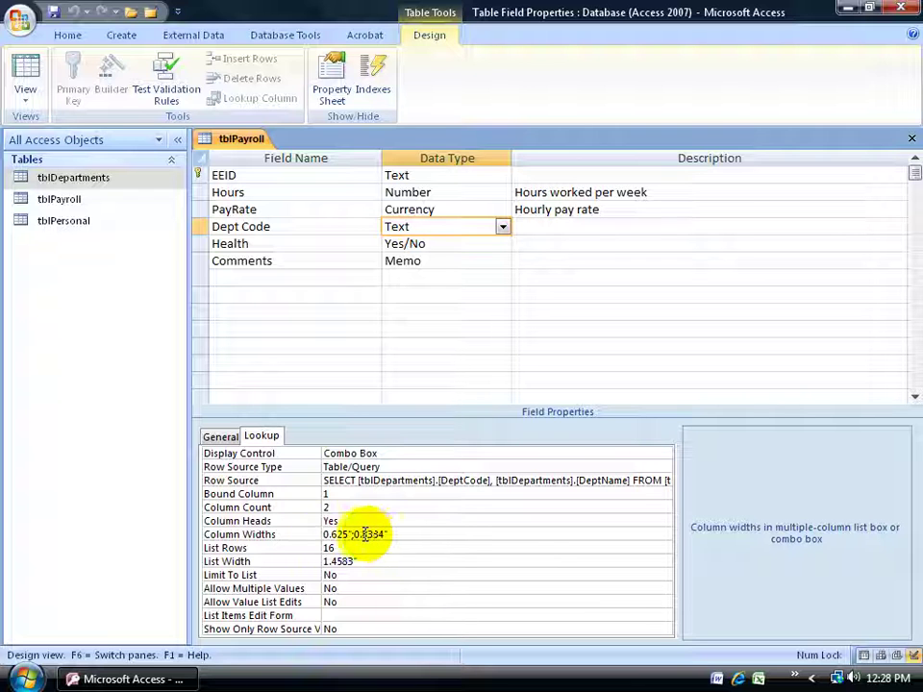
double_click(344, 535)
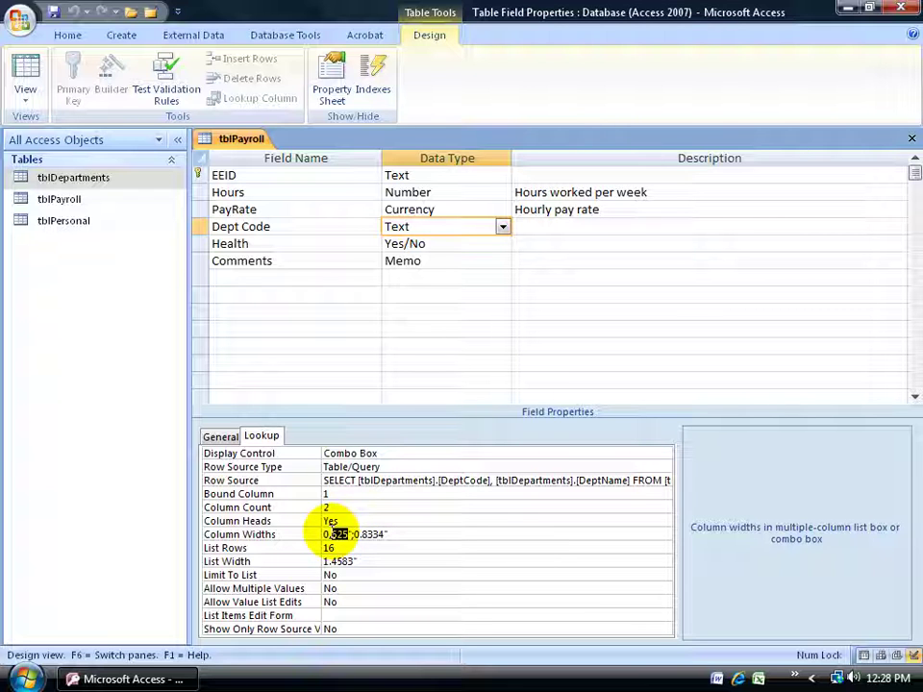
type("0")
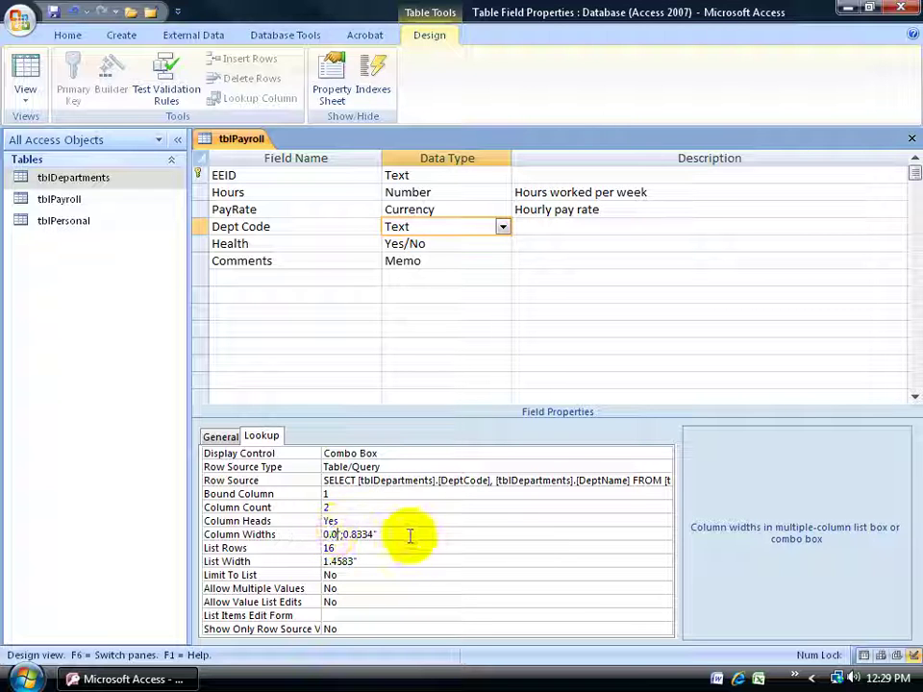
left_click(29, 68)
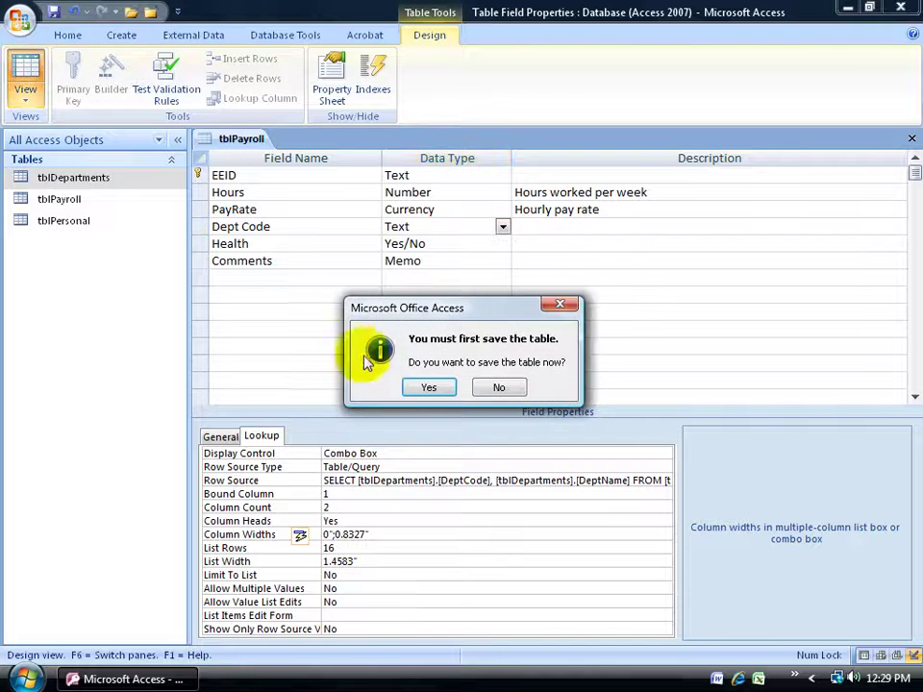
left_click(424, 384)
Step: Check the first employee's Department drop-down, which now lists names, keeping Training
left_click(512, 176)
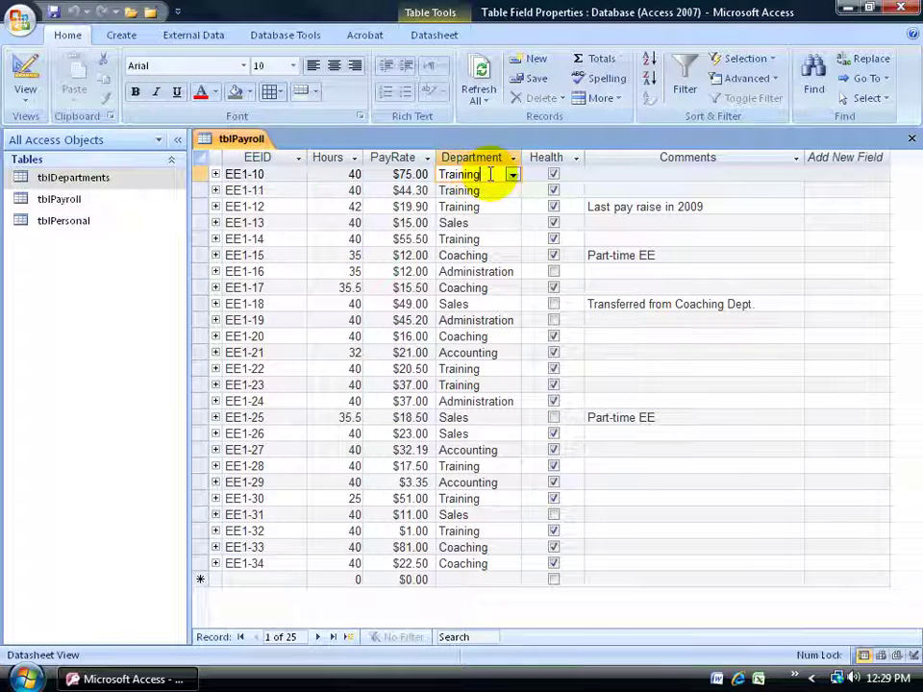
left_click(512, 178)
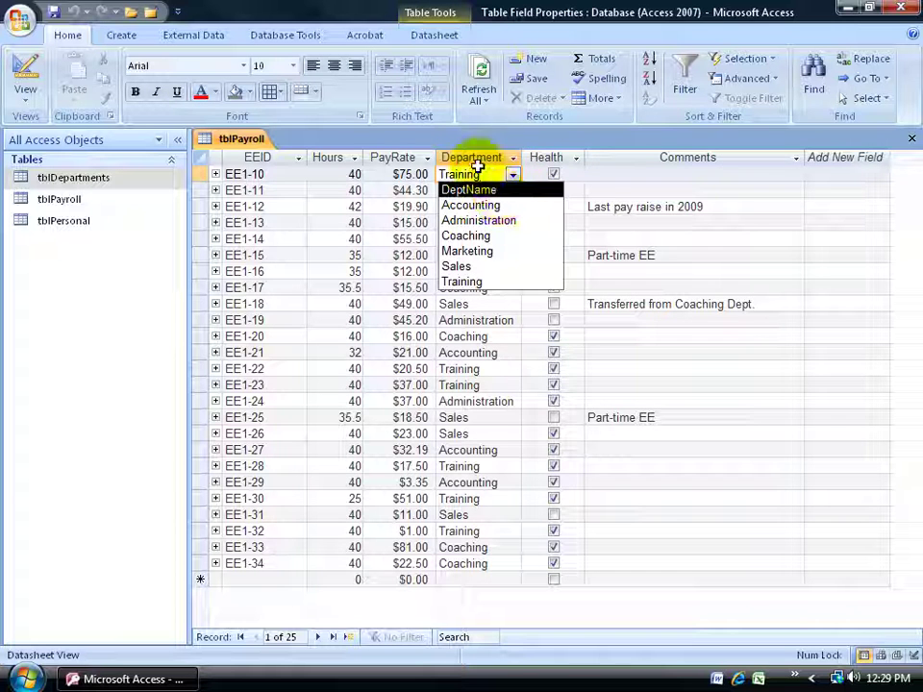
left_click(468, 170)
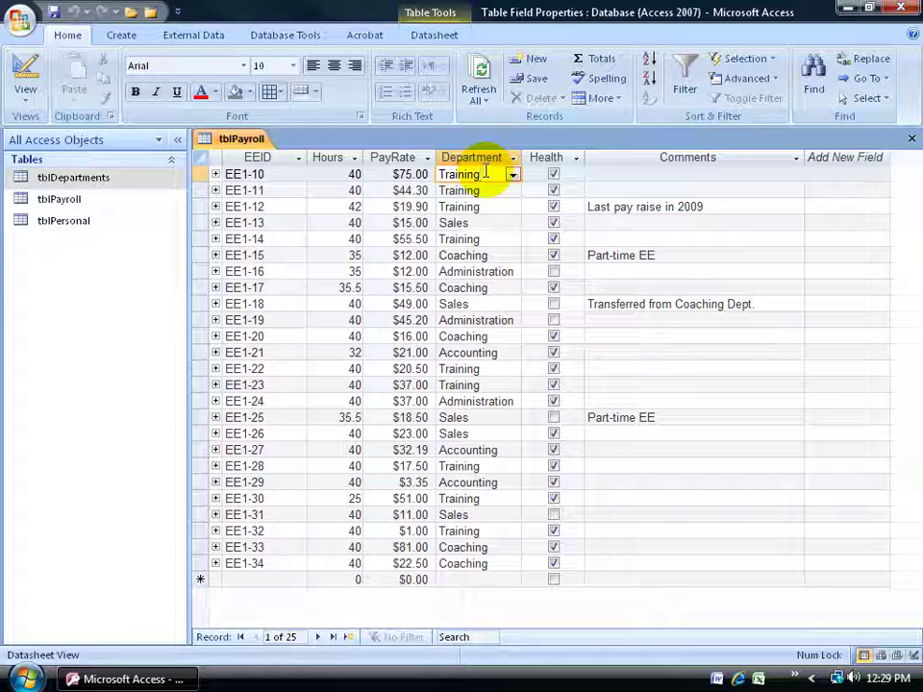
Step: Change the lookup Column Widths to 0.6";0.9" in Design view and save the table
left_click(21, 77)
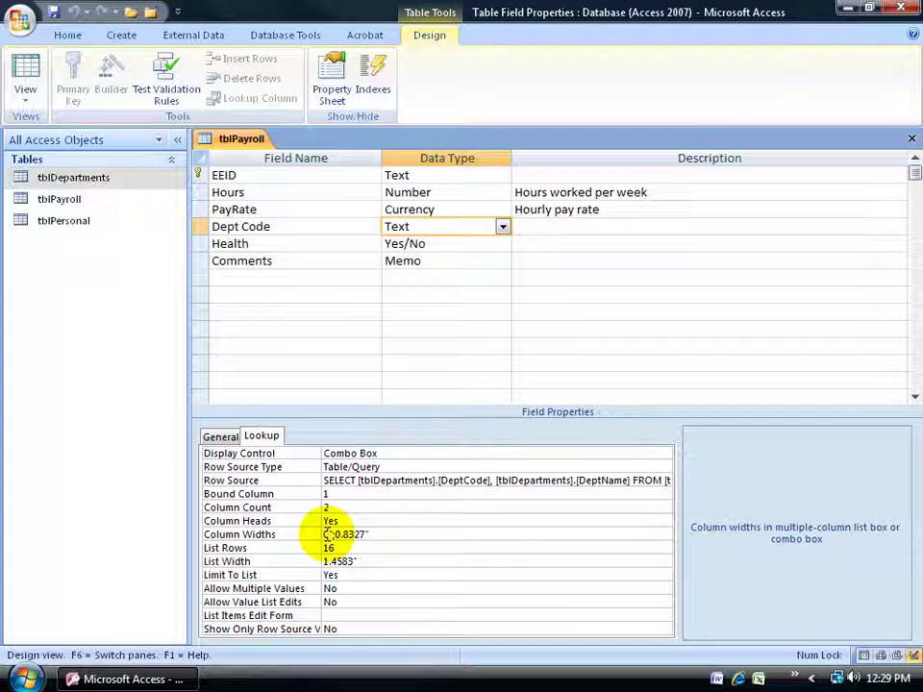
type("25")
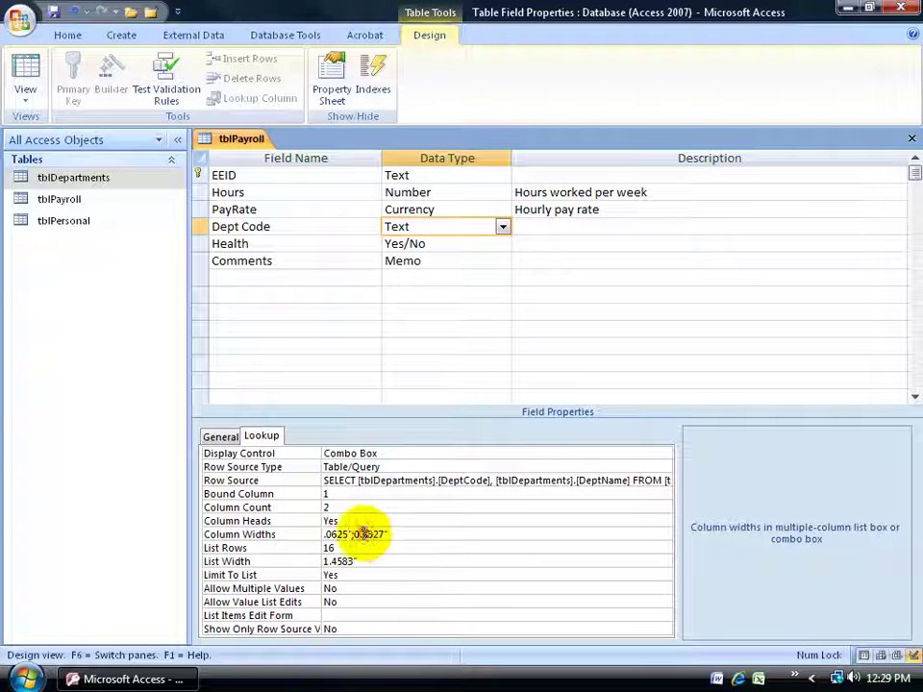
left_click_drag(354, 535, 380, 534)
type("0.9")
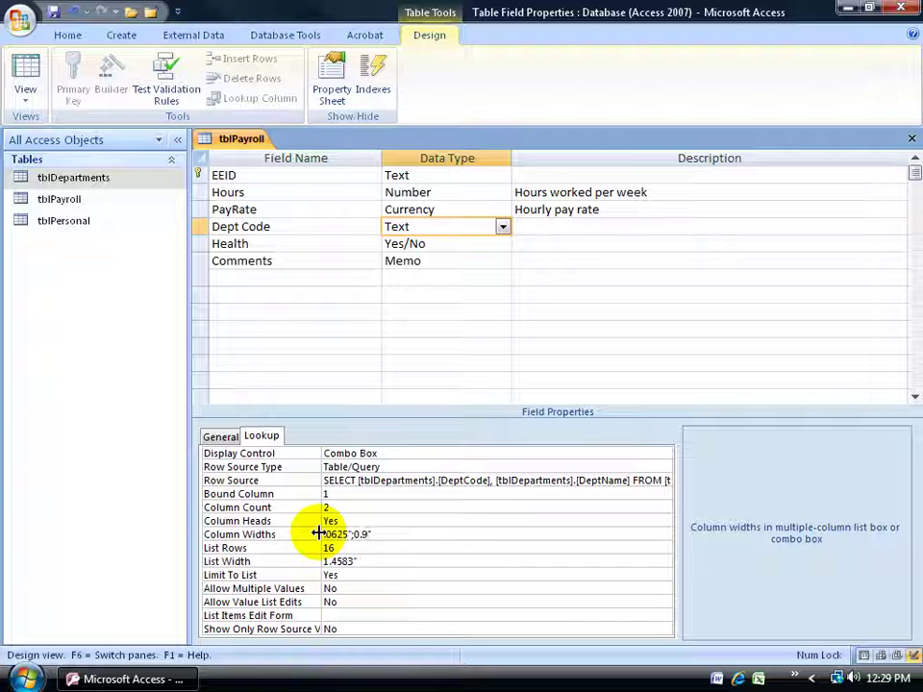
double_click(341, 534)
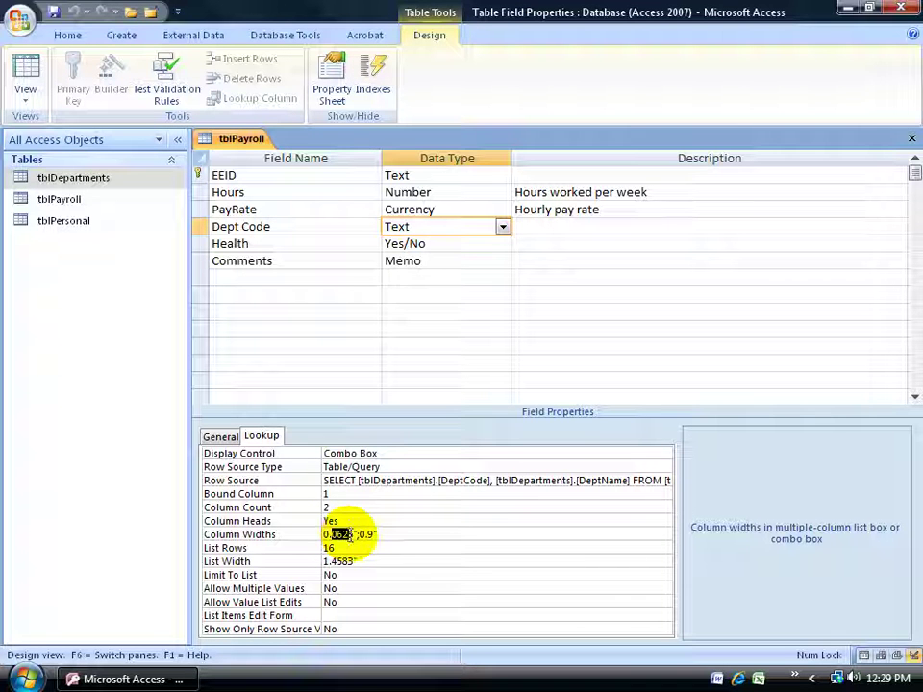
type("6")
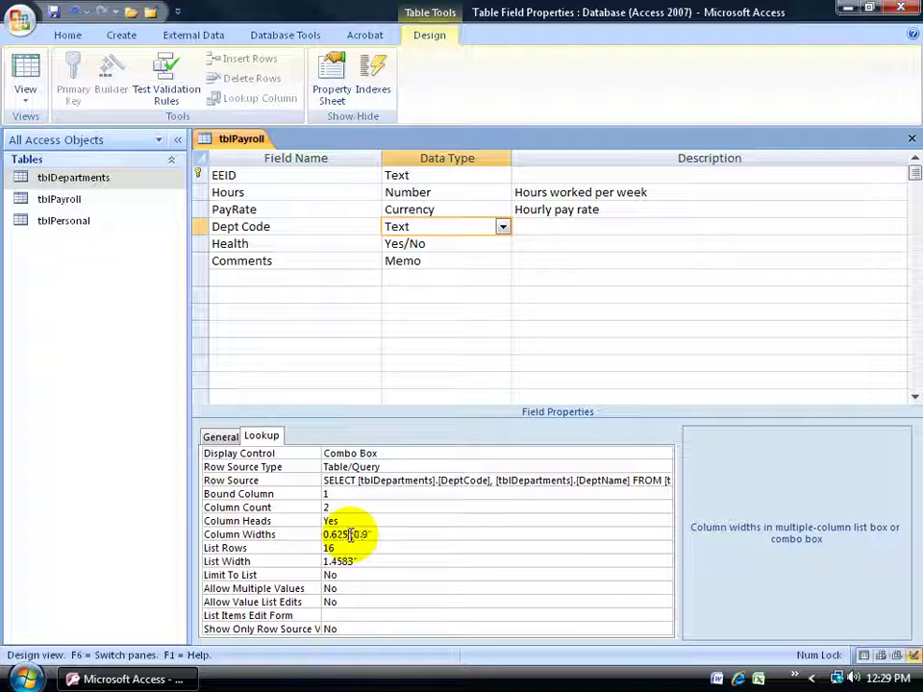
left_click(28, 72)
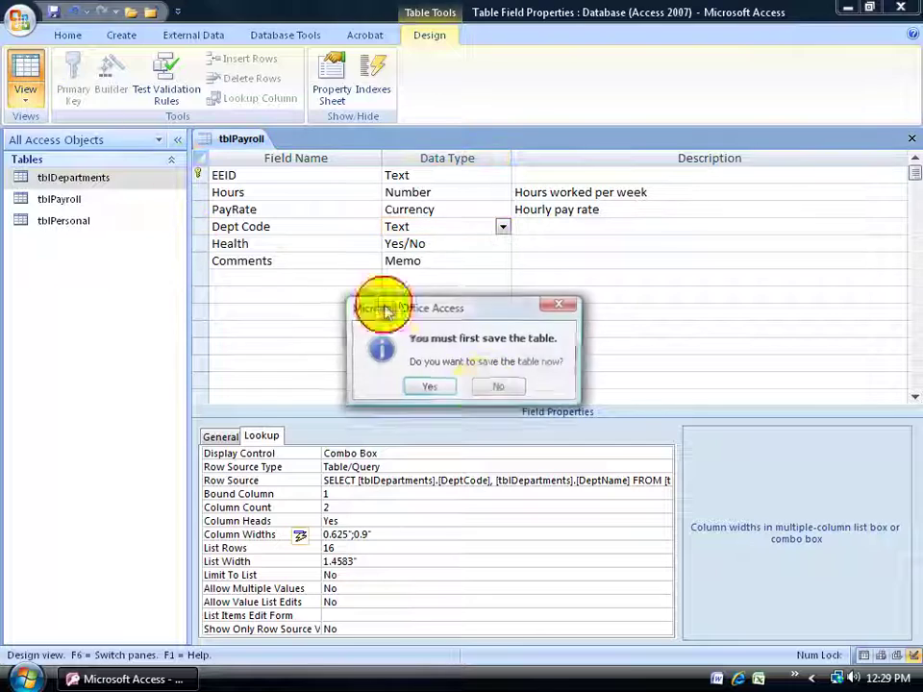
left_click(422, 386)
Step: Test EE1-10's Department drop-down showing codes beside names, leaving TR selected
left_click(487, 174)
left_click(513, 174)
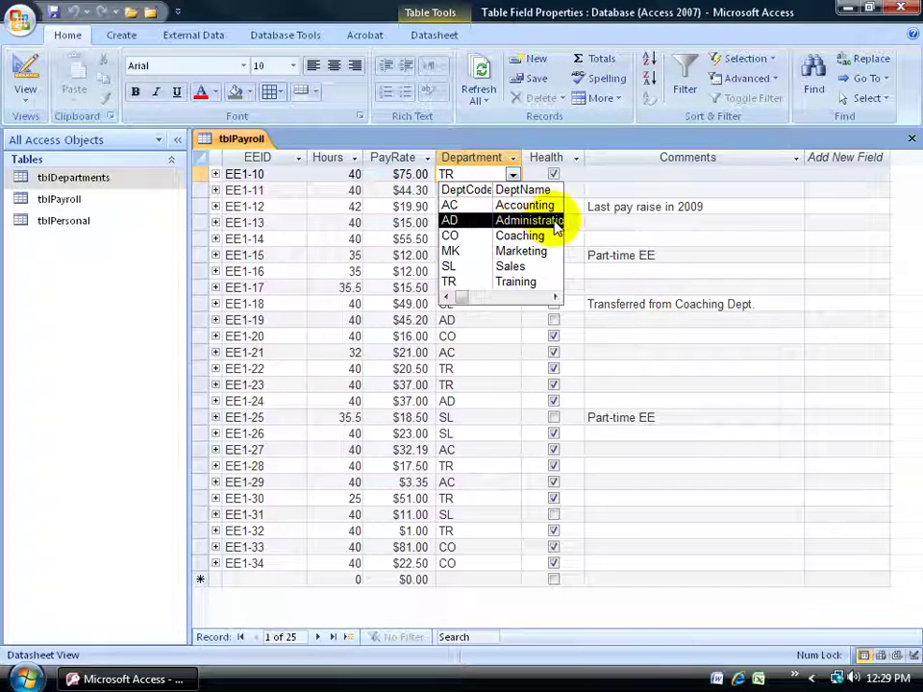
left_click_drag(478, 301, 453, 306)
left_click(453, 305)
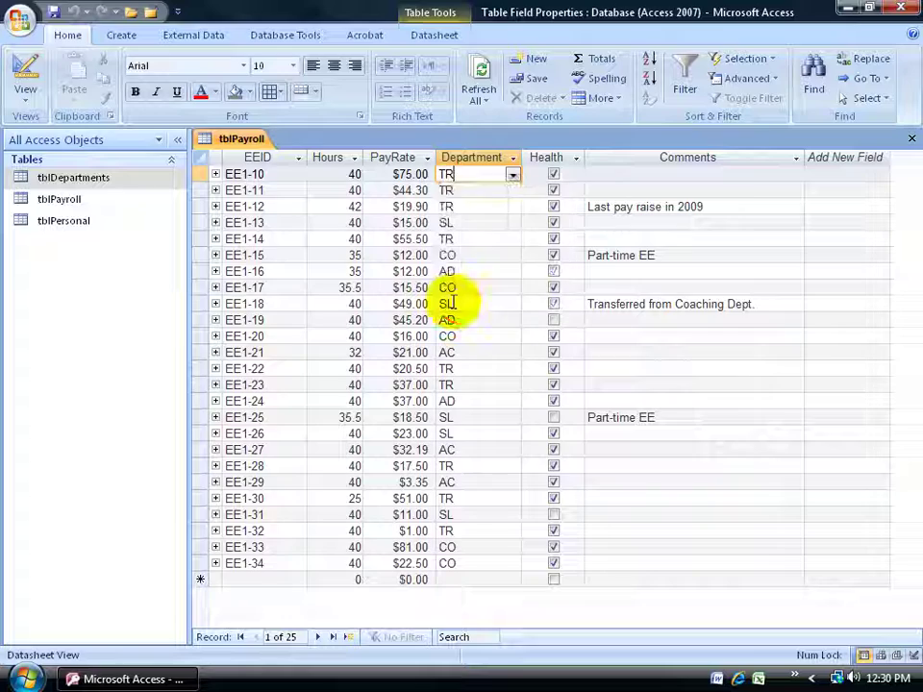